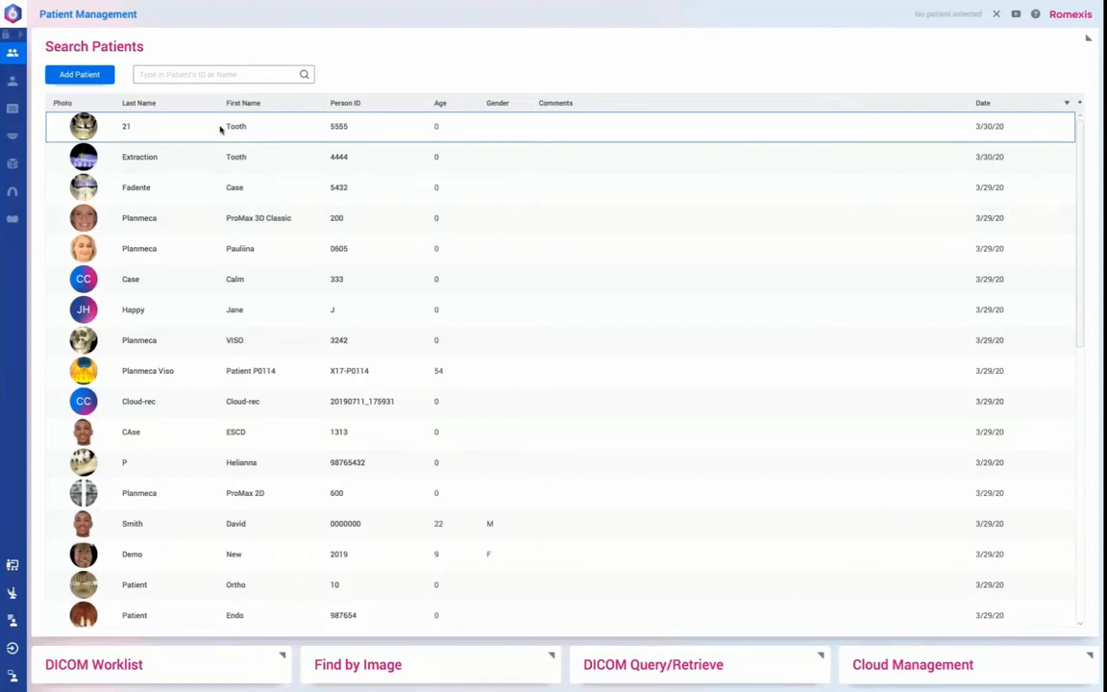
# - Open the tooth 21 patient case and start the Implant Planning workflow wizard
pyautogui.doubleClick(220, 129)
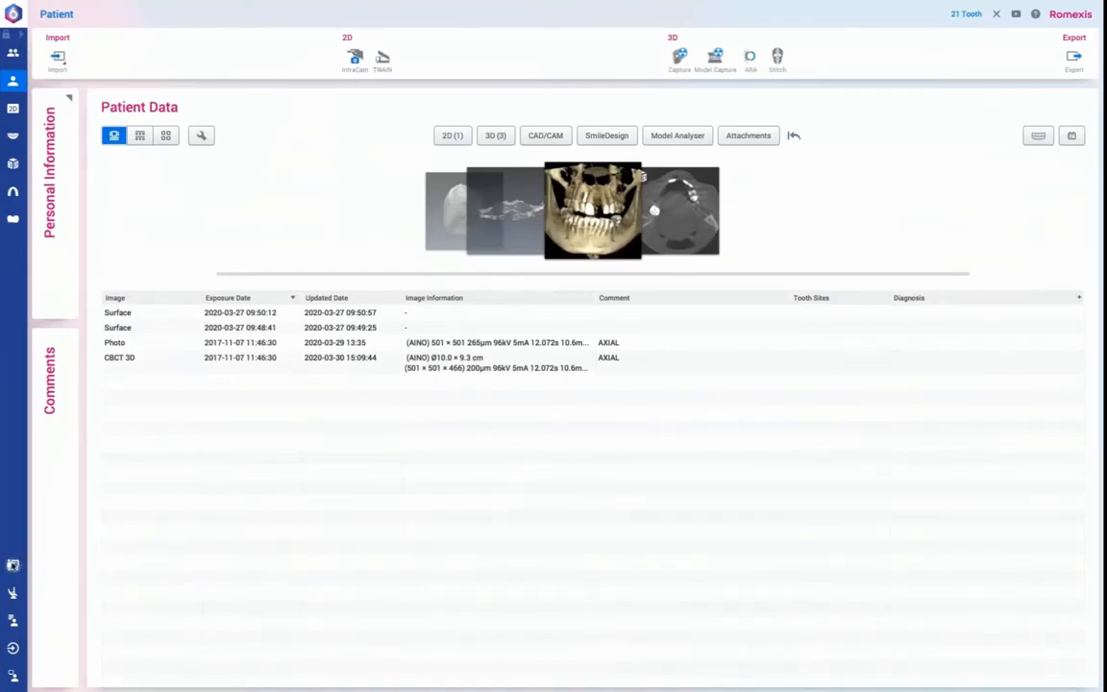
pyautogui.click(14, 565)
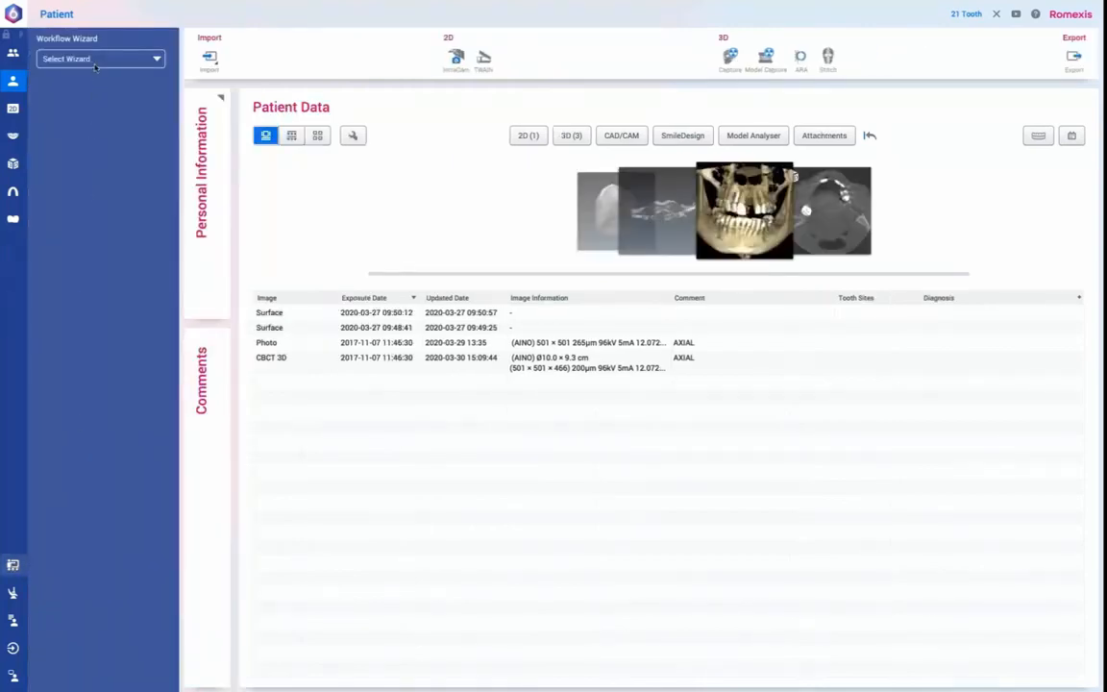
pyautogui.click(95, 62)
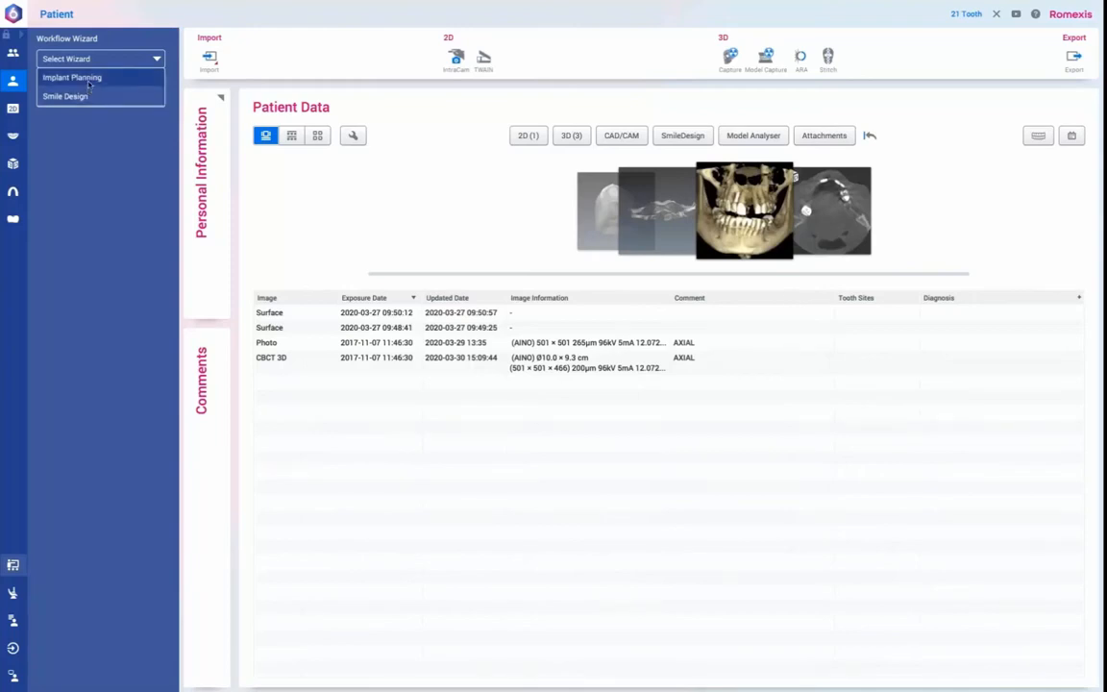
pyautogui.click(87, 80)
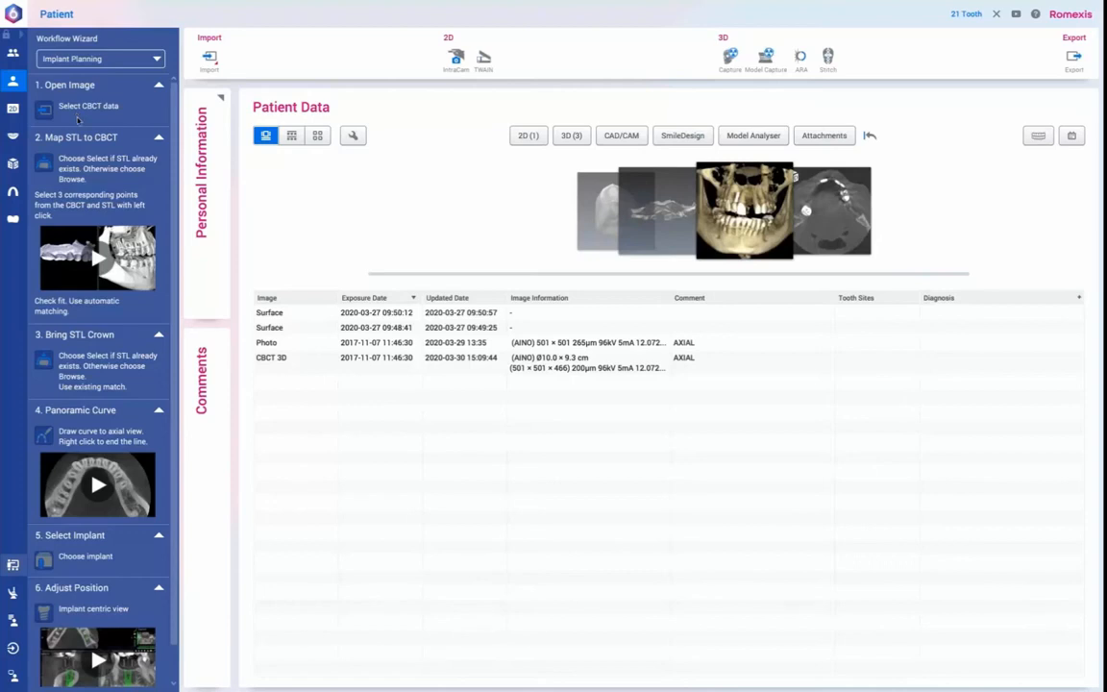
# - Open the patient's CBCT 3D volume for 3D imaging
pyautogui.click(813, 218)
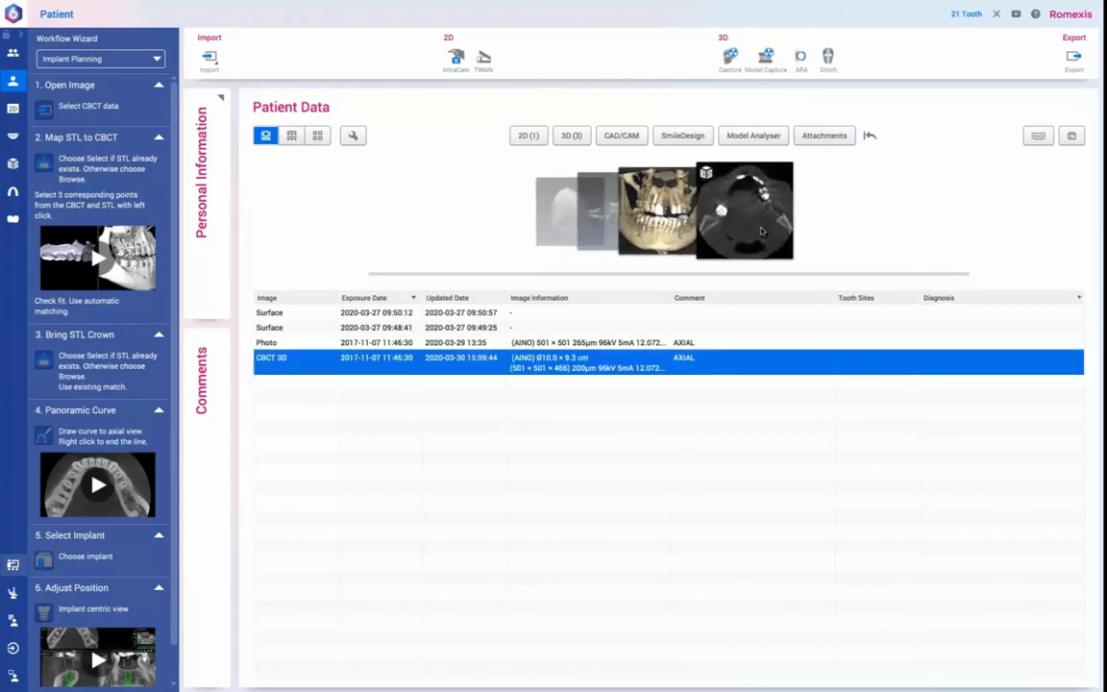
pyautogui.doubleClick(758, 229)
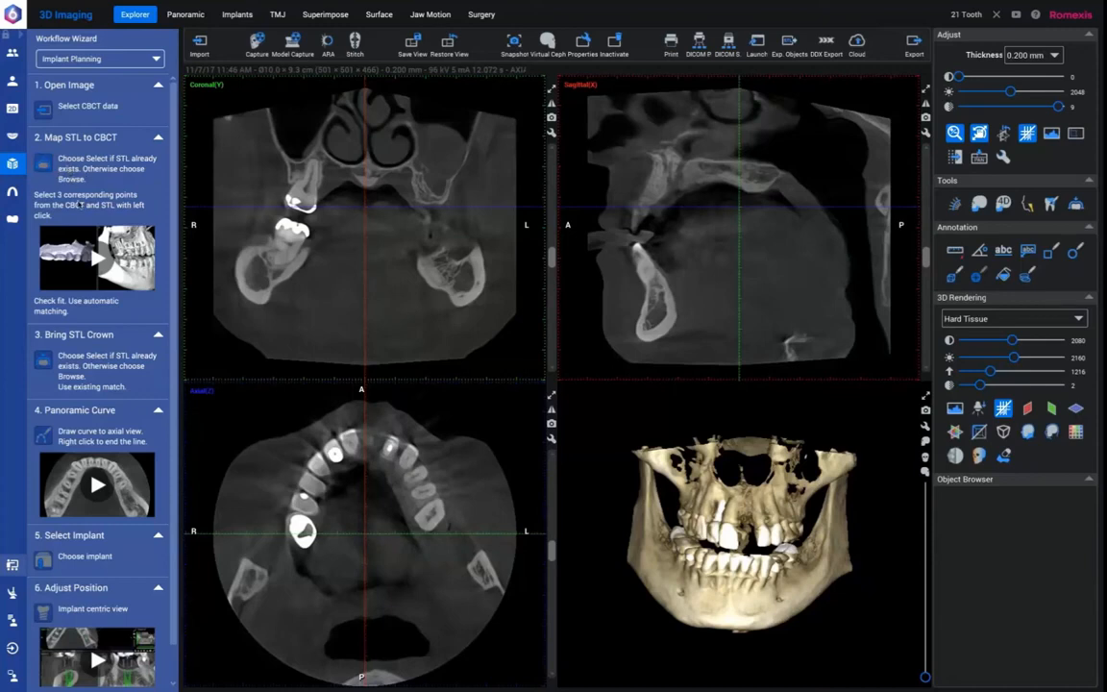
# - Load the existing upper arch surface model for mapping the STL to the CBCT volume
pyautogui.moveTo(97, 257)
pyautogui.click(112, 165)
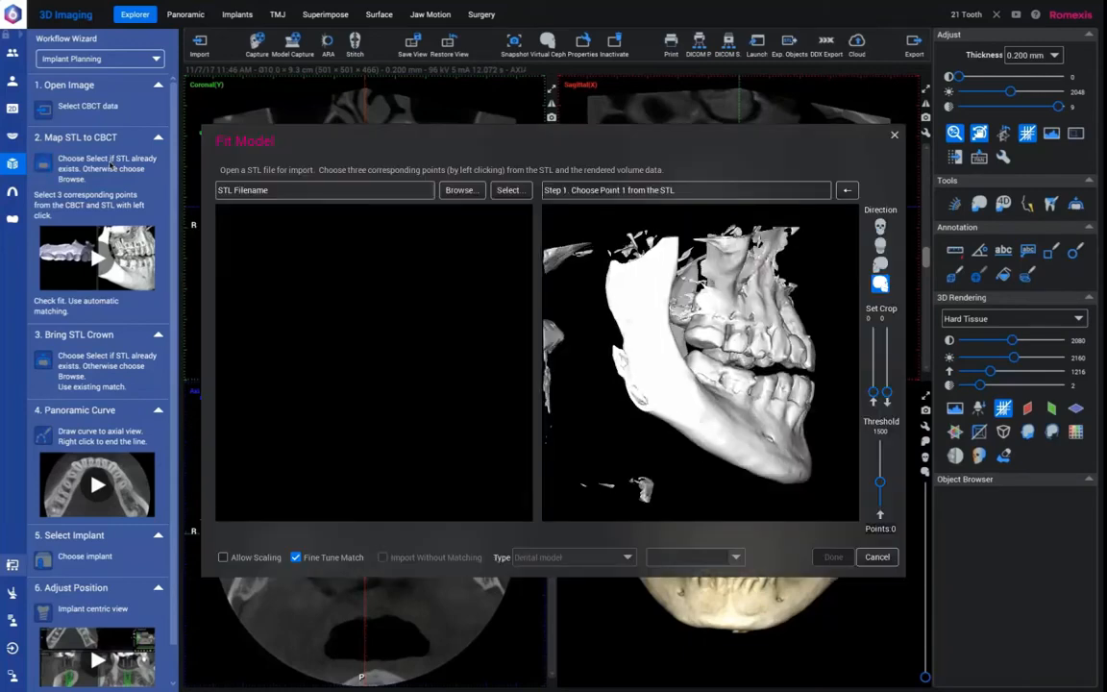
pyautogui.click(509, 190)
pyautogui.click(528, 273)
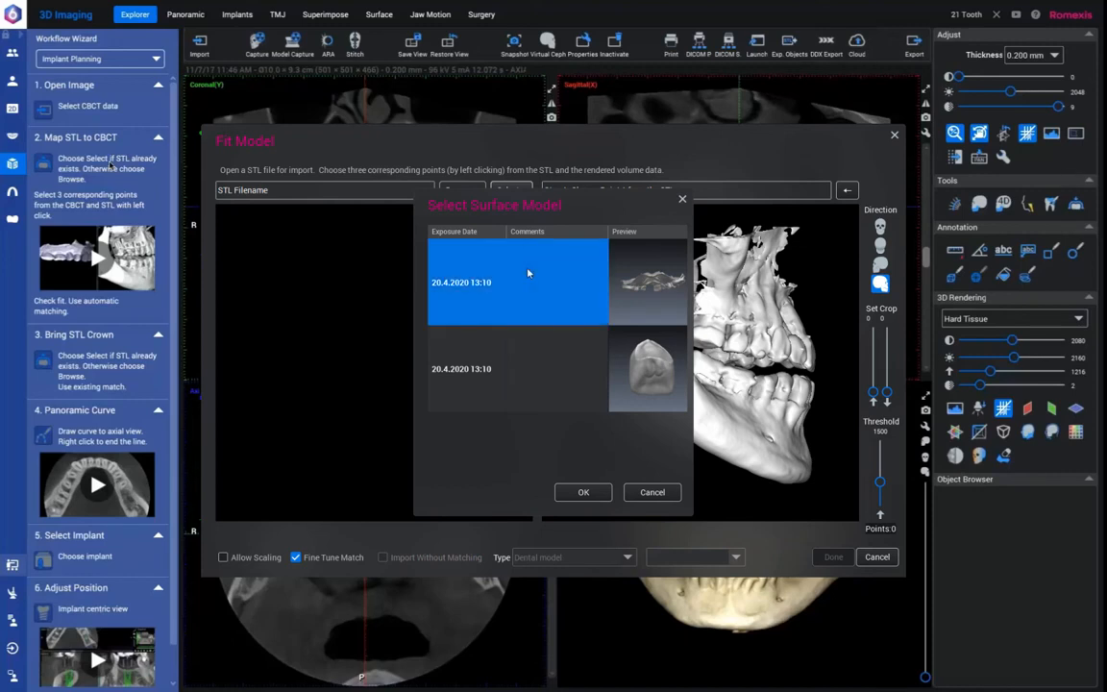
pyautogui.click(574, 492)
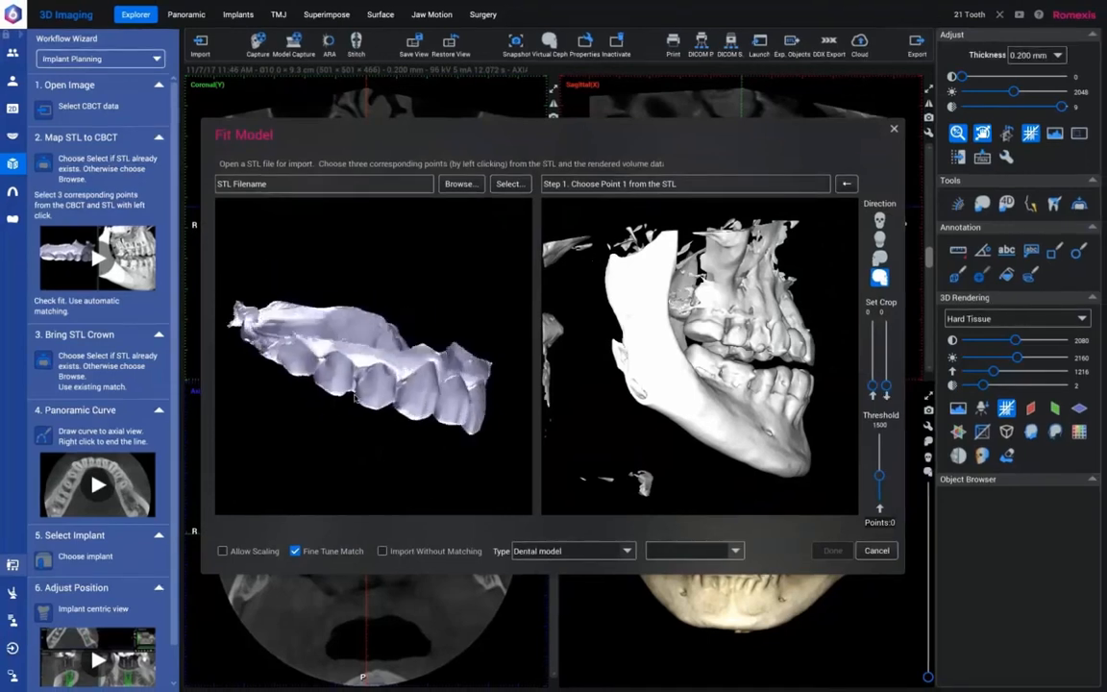
# - Mark three corresponding points on the STL and the volume: a molar on each side and a front incisor
pyautogui.click(294, 368)
pyautogui.moveTo(611, 375); pyautogui.dragTo(687, 356)
pyautogui.click(686, 355)
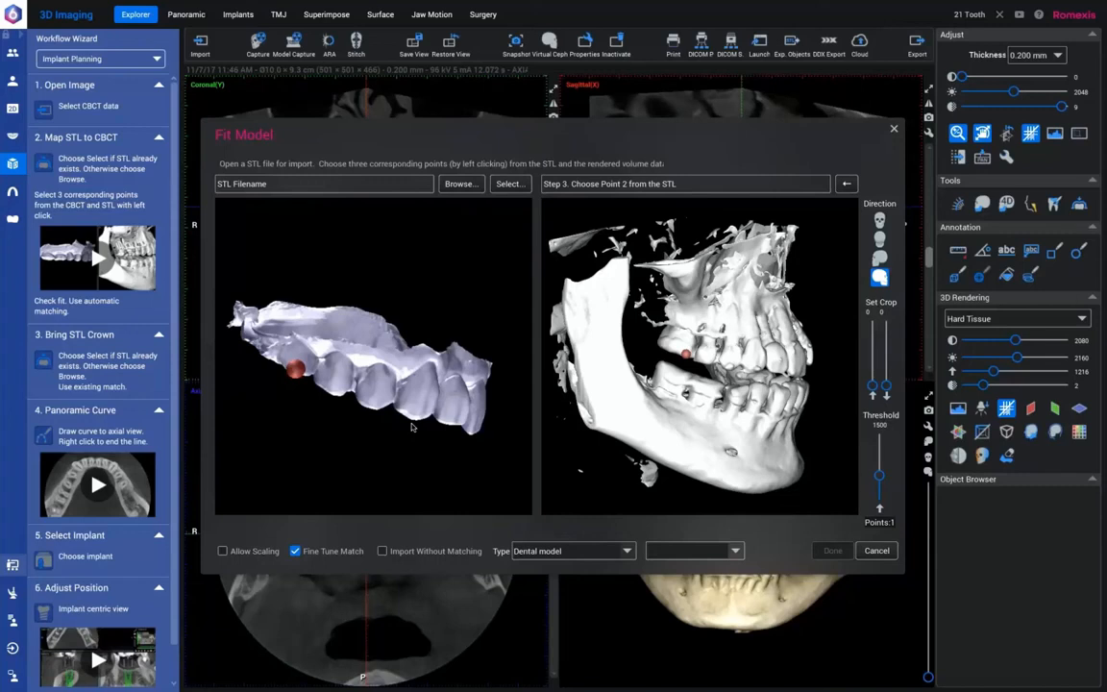
pyautogui.moveTo(361, 423); pyautogui.dragTo(341, 418)
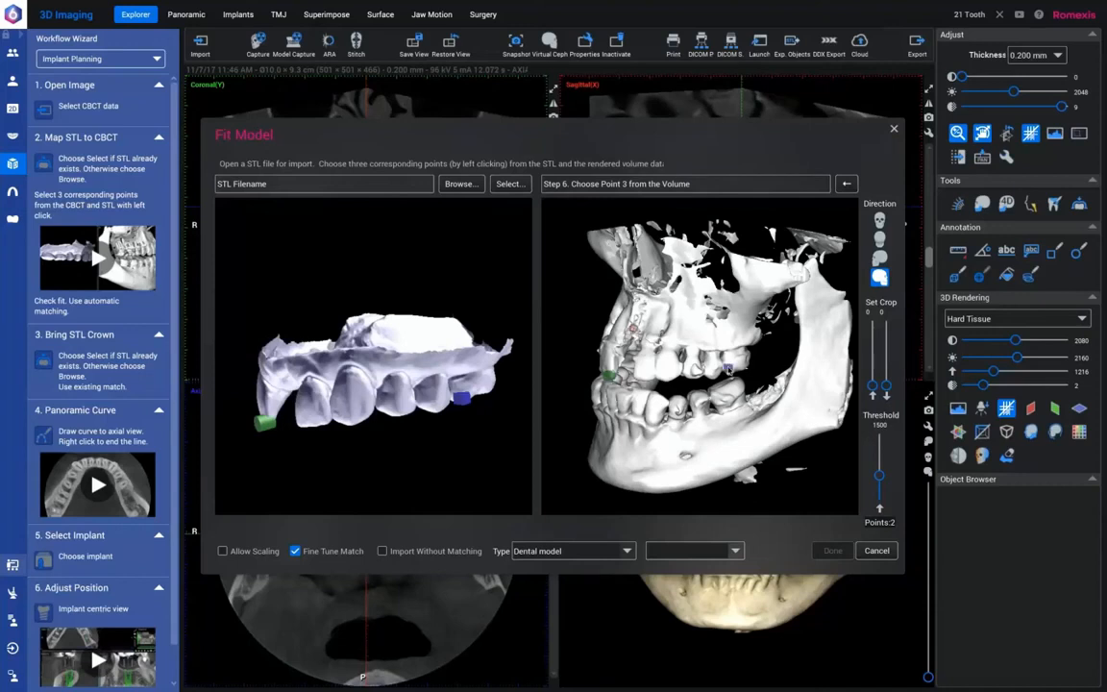
pyautogui.click(728, 370)
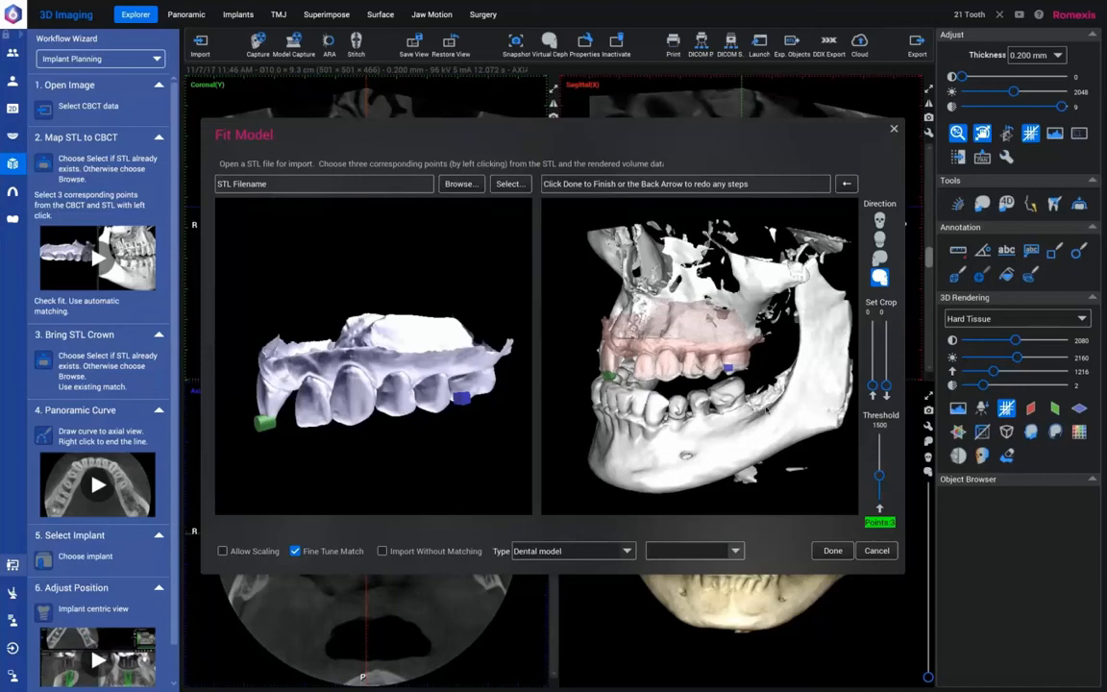
# - Run the fine-tuned match of the arch model, inspect the alignment from several angles and accept the automatic match
pyautogui.moveTo(755, 411); pyautogui.dragTo(823, 417)
pyautogui.click(828, 549)
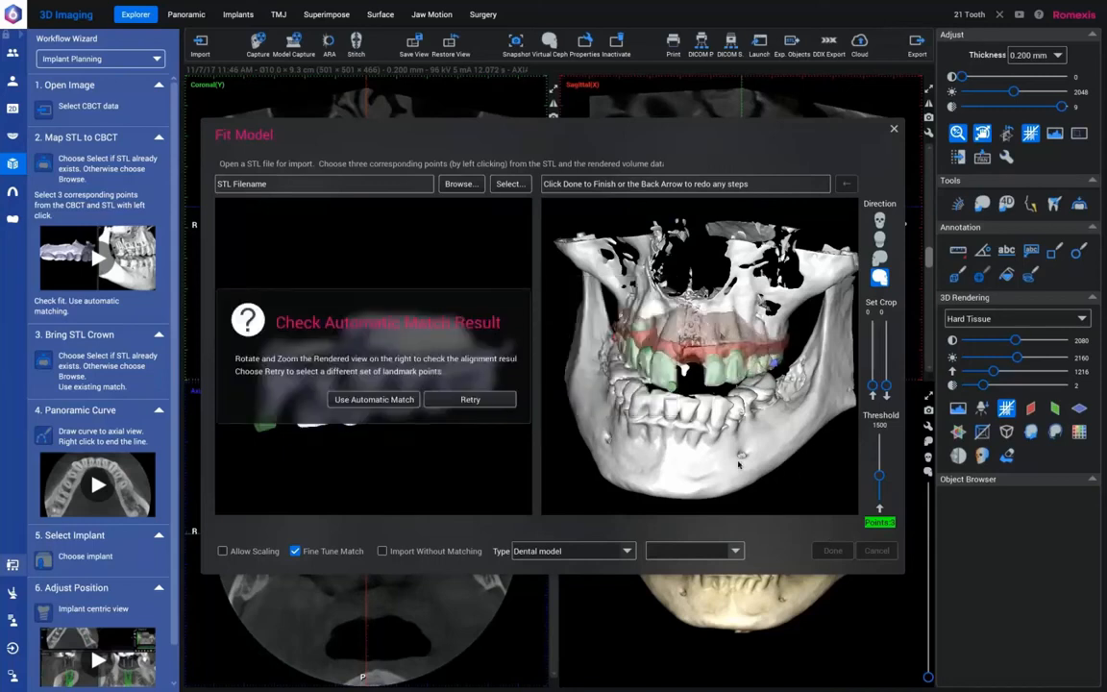
pyautogui.moveTo(665, 419); pyautogui.dragTo(737, 465)
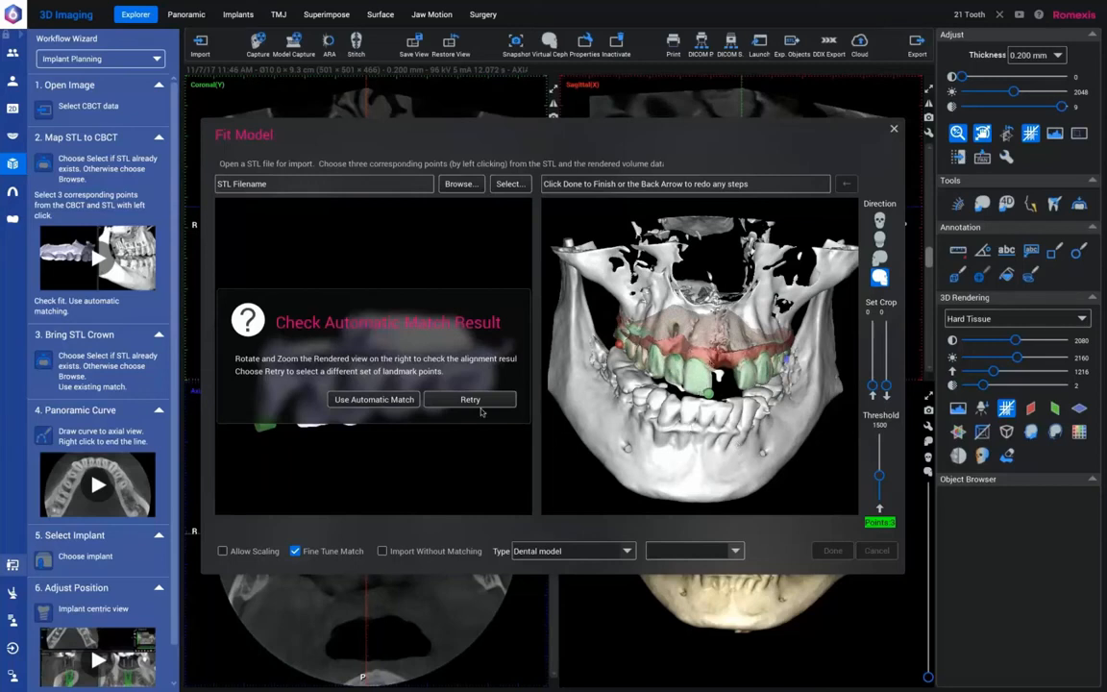
pyautogui.click(373, 400)
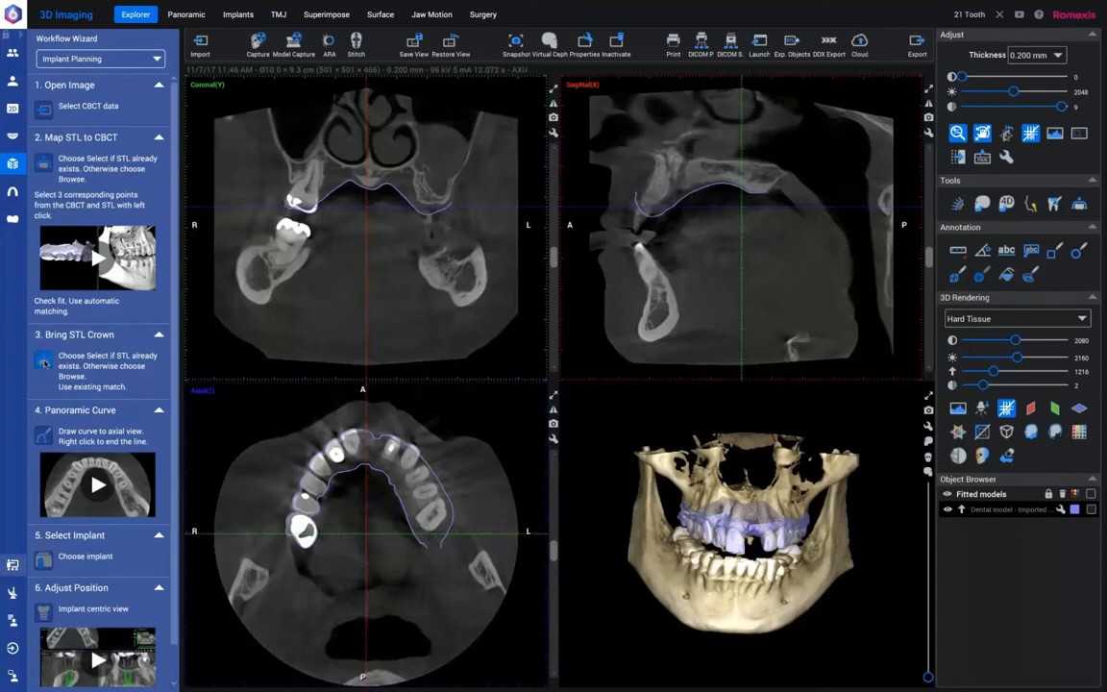
# - Import the single-tooth crown surface model of 3/27/20 9:50 AM, reusing the existing match
pyautogui.click(44, 363)
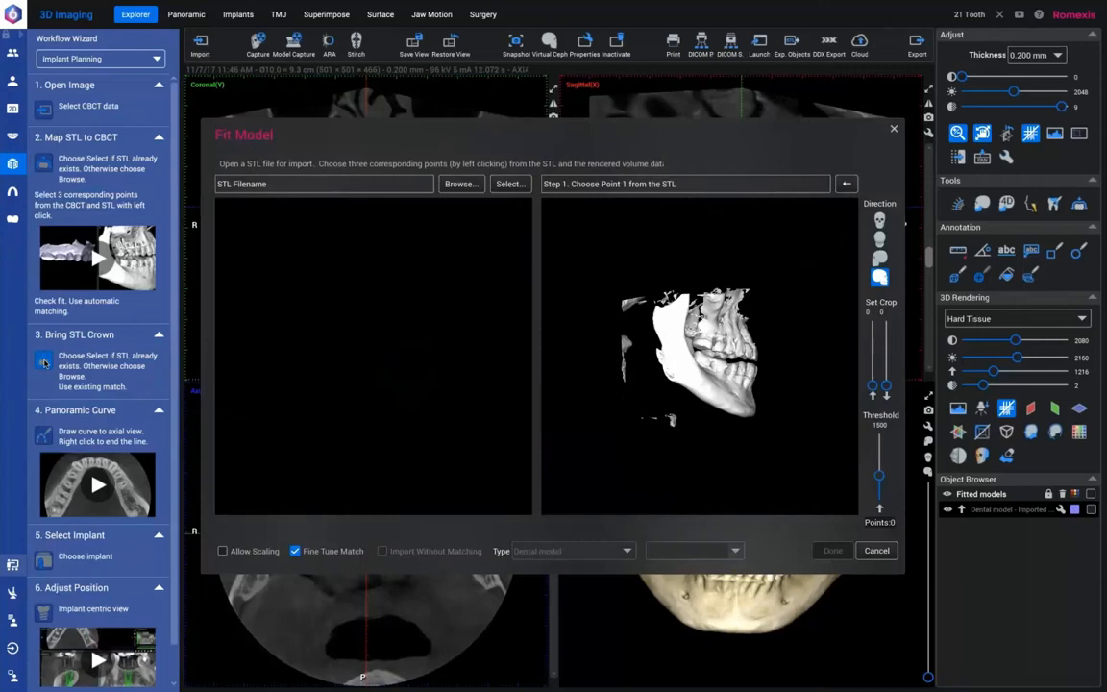
pyautogui.click(512, 185)
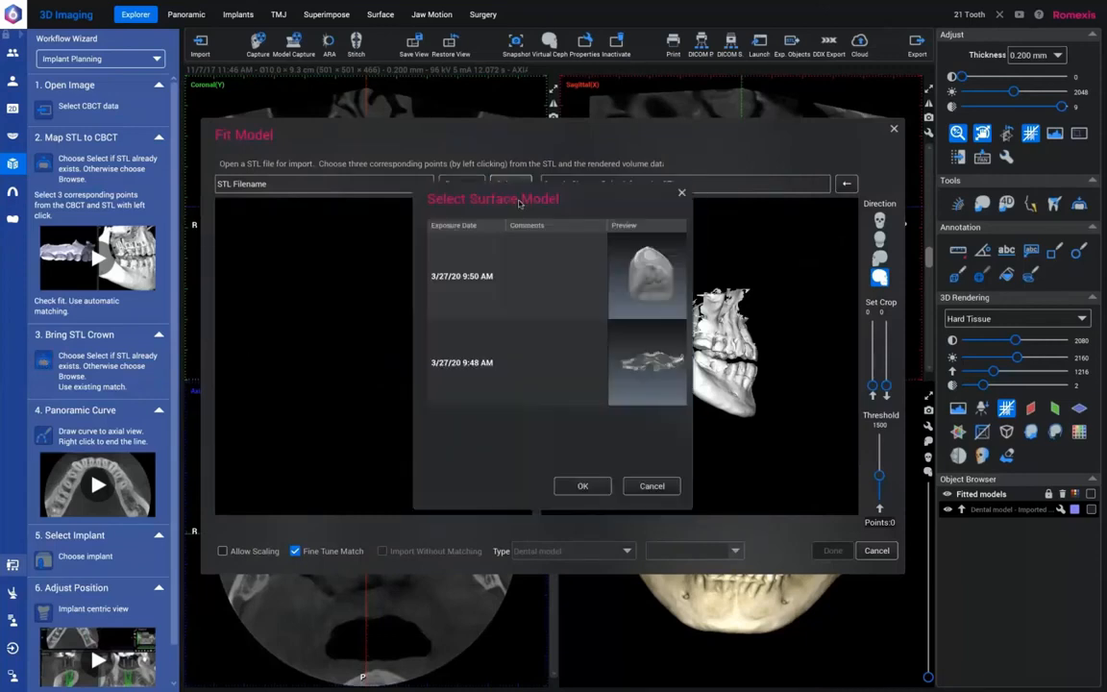
pyautogui.click(475, 242)
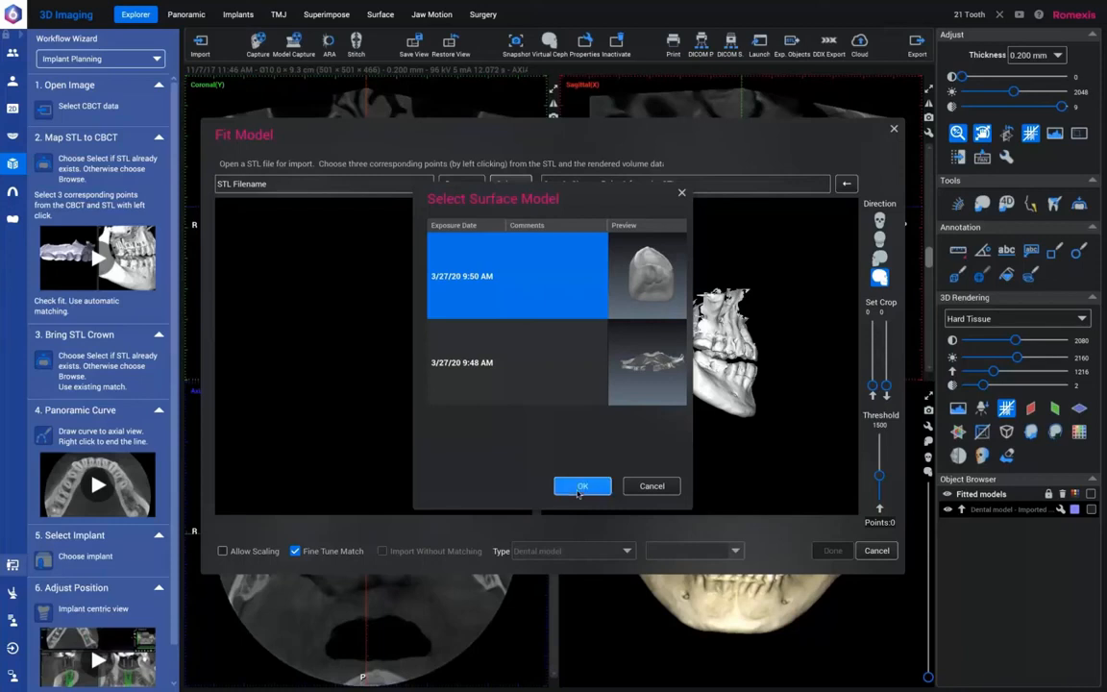
pyautogui.click(579, 485)
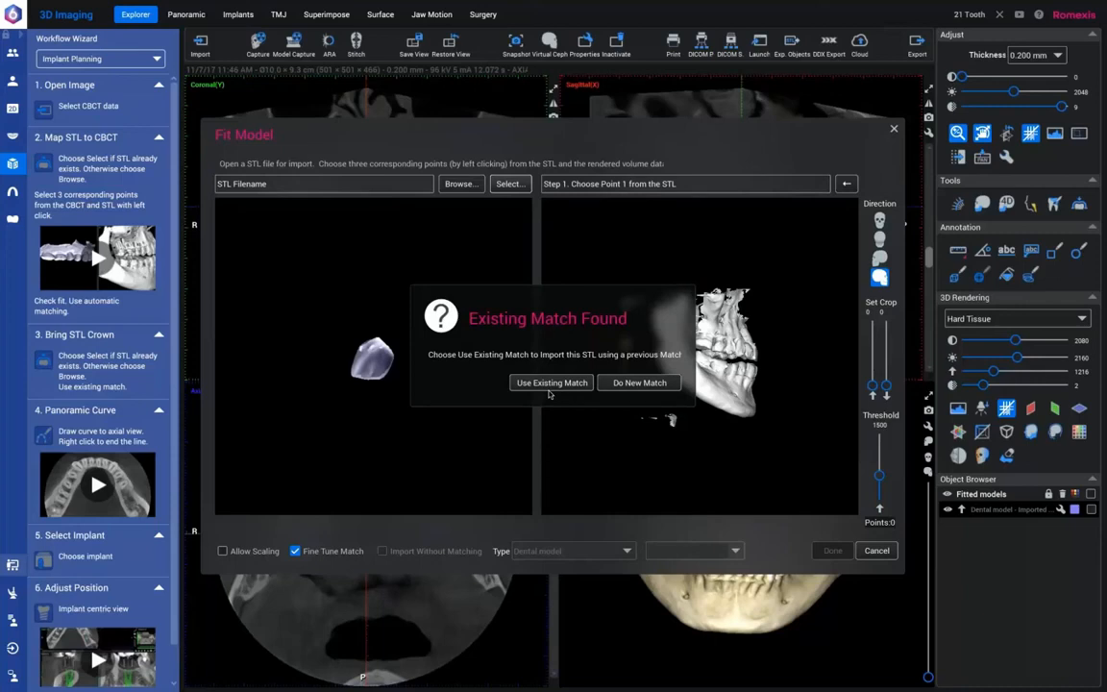
pyautogui.click(547, 389)
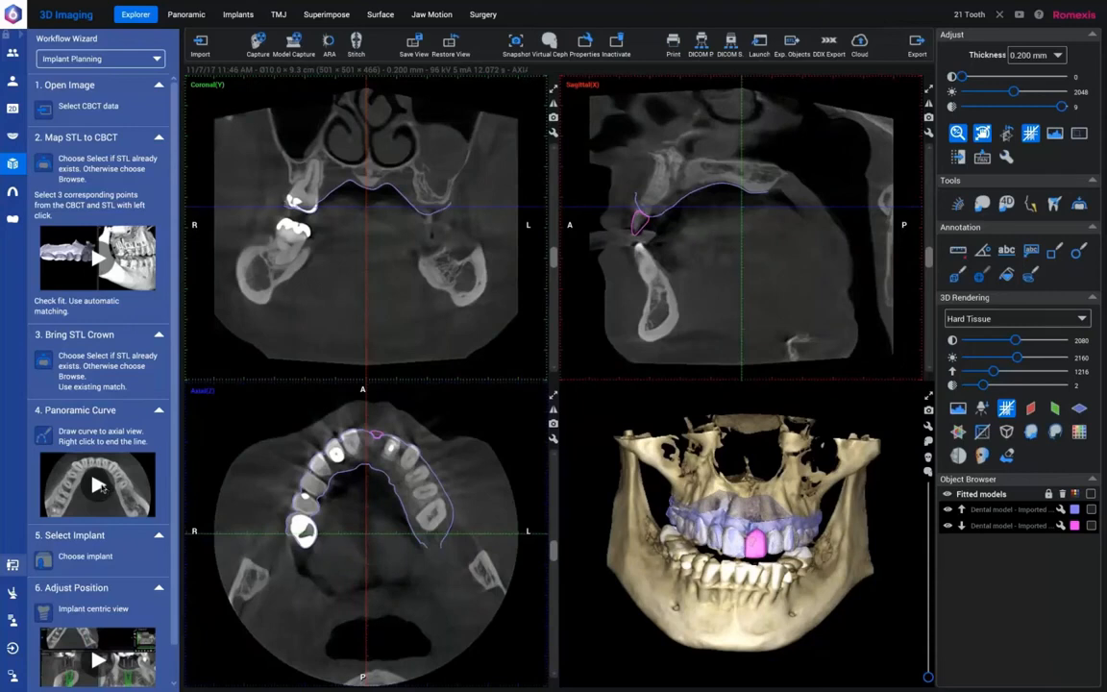
# - Draw the panoramic curve along the upper dental arch in the axial view, from molar to molar, and finish it
pyautogui.moveTo(101, 485)
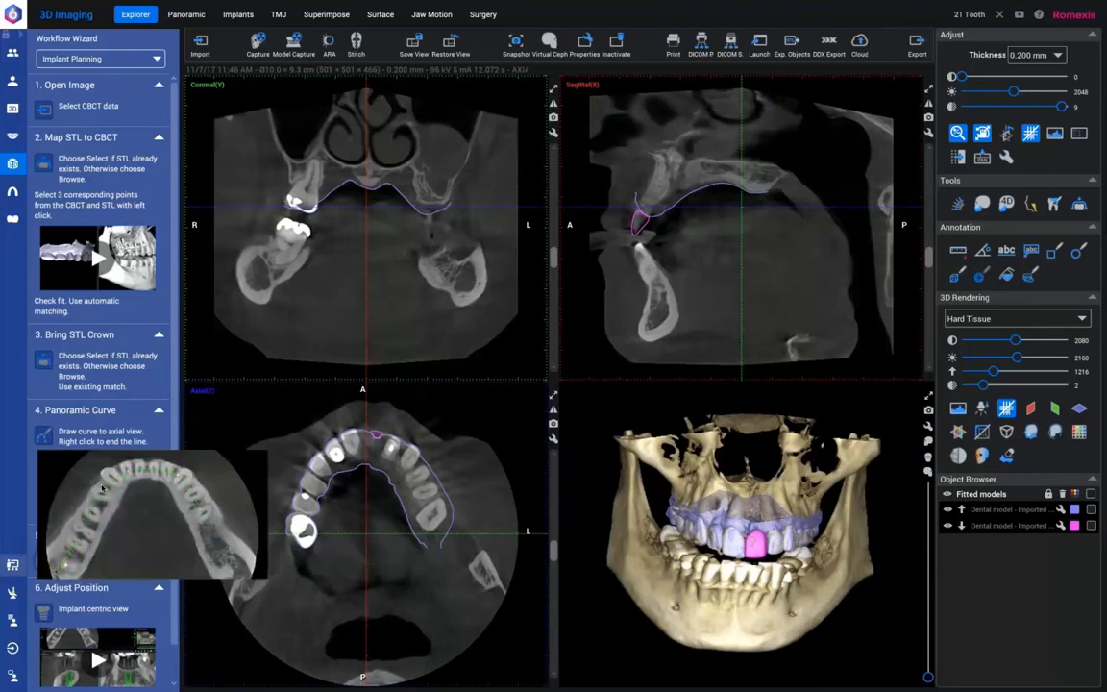
pyautogui.click(45, 439)
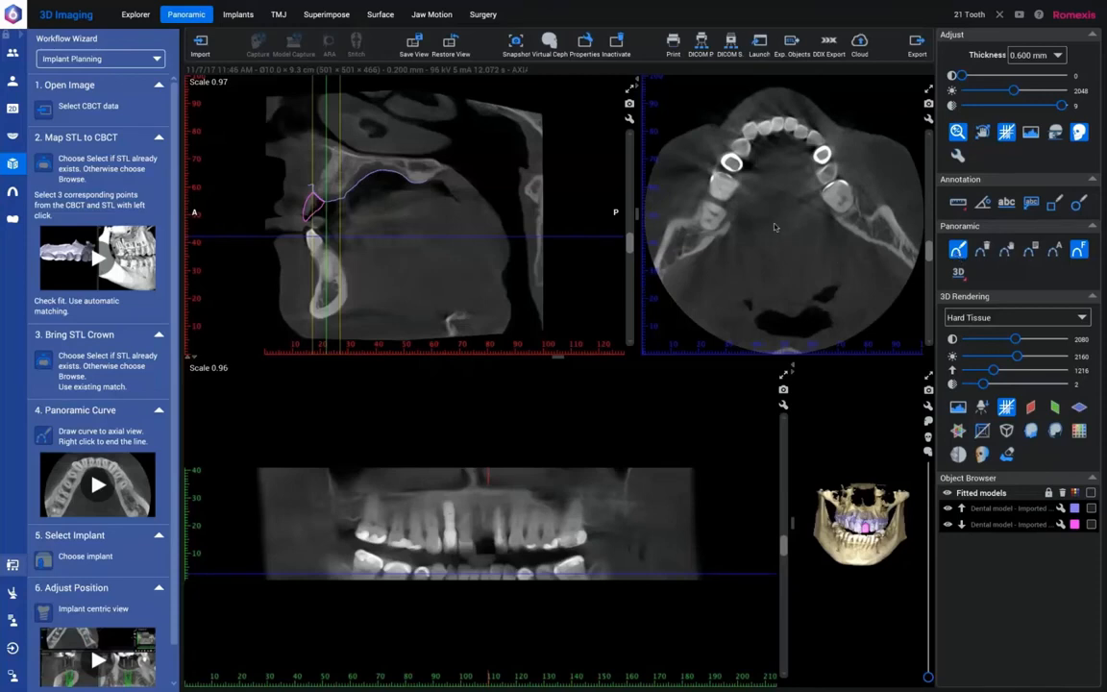
pyautogui.click(723, 180)
pyautogui.click(747, 144)
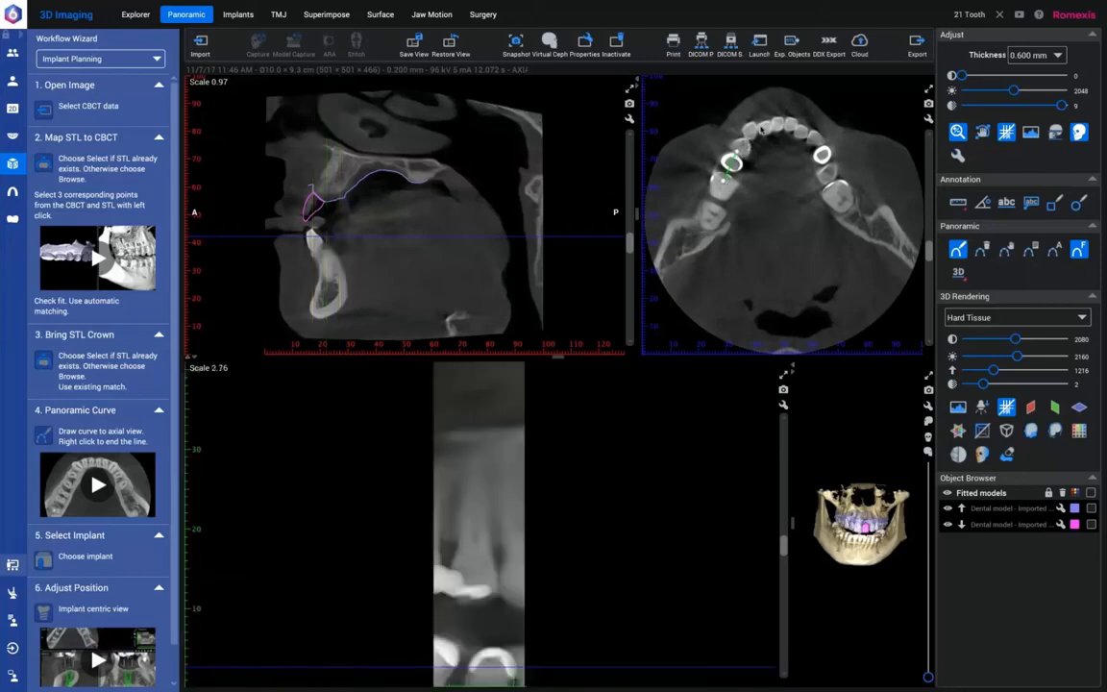
pyautogui.click(798, 130)
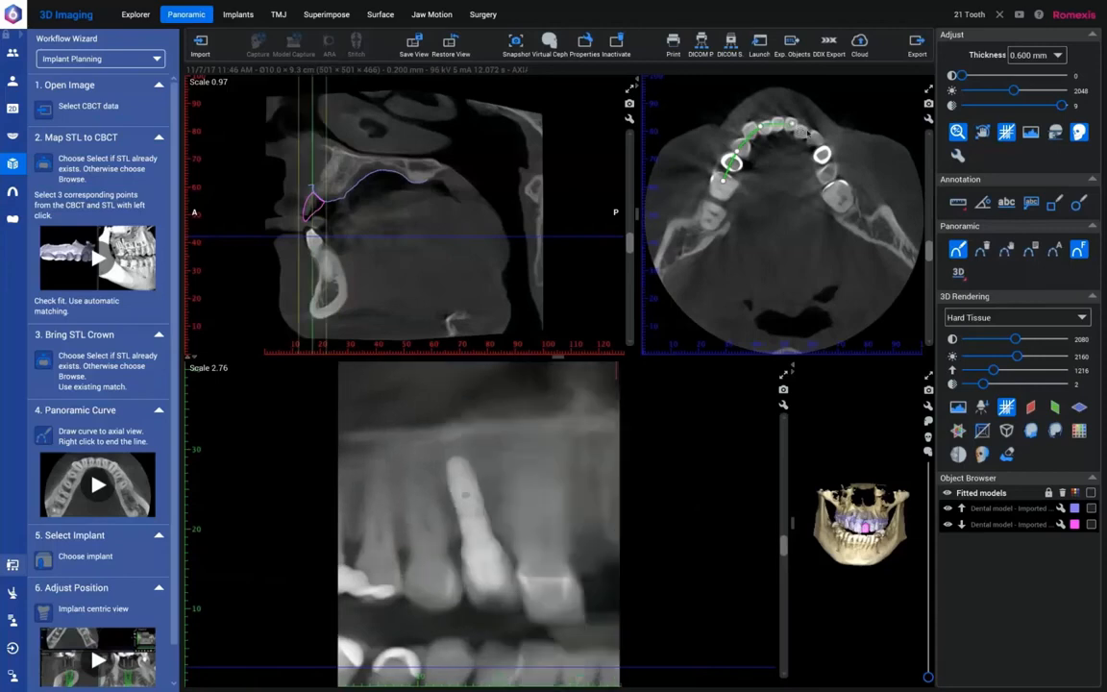
pyautogui.click(818, 139)
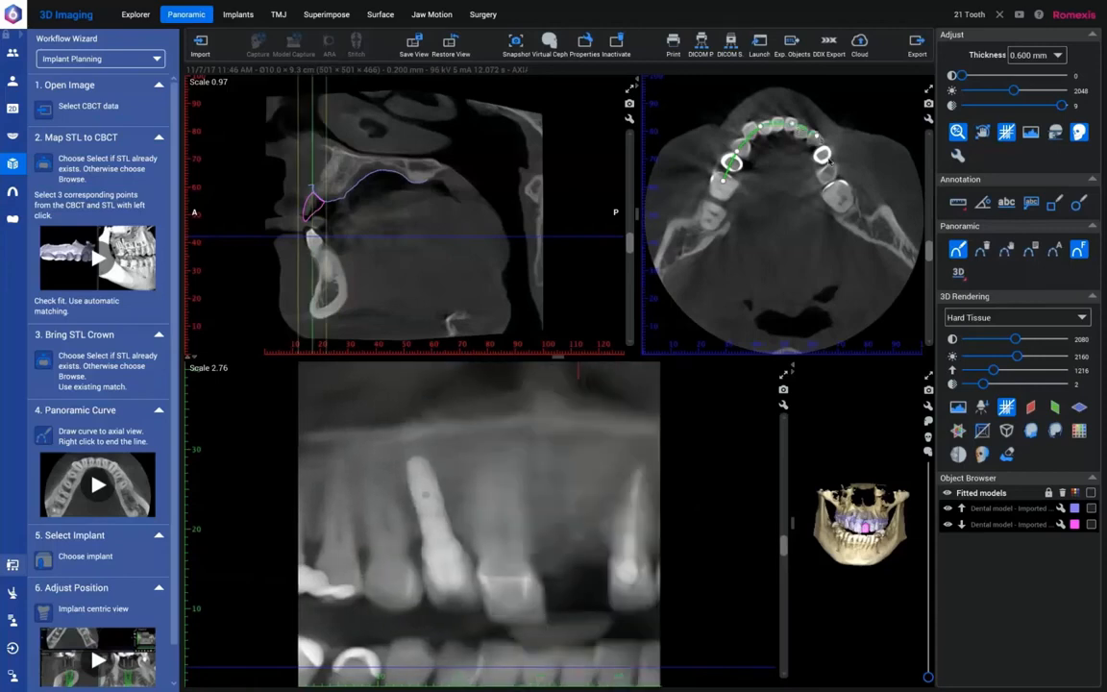
pyautogui.click(836, 177)
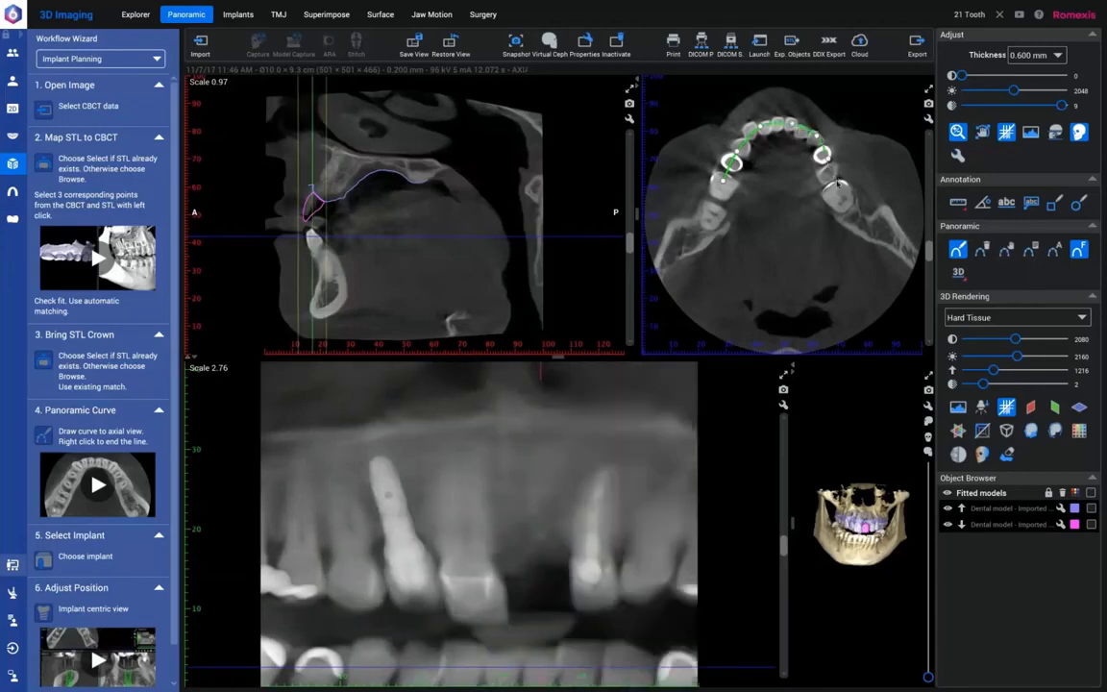
pyautogui.click(840, 179)
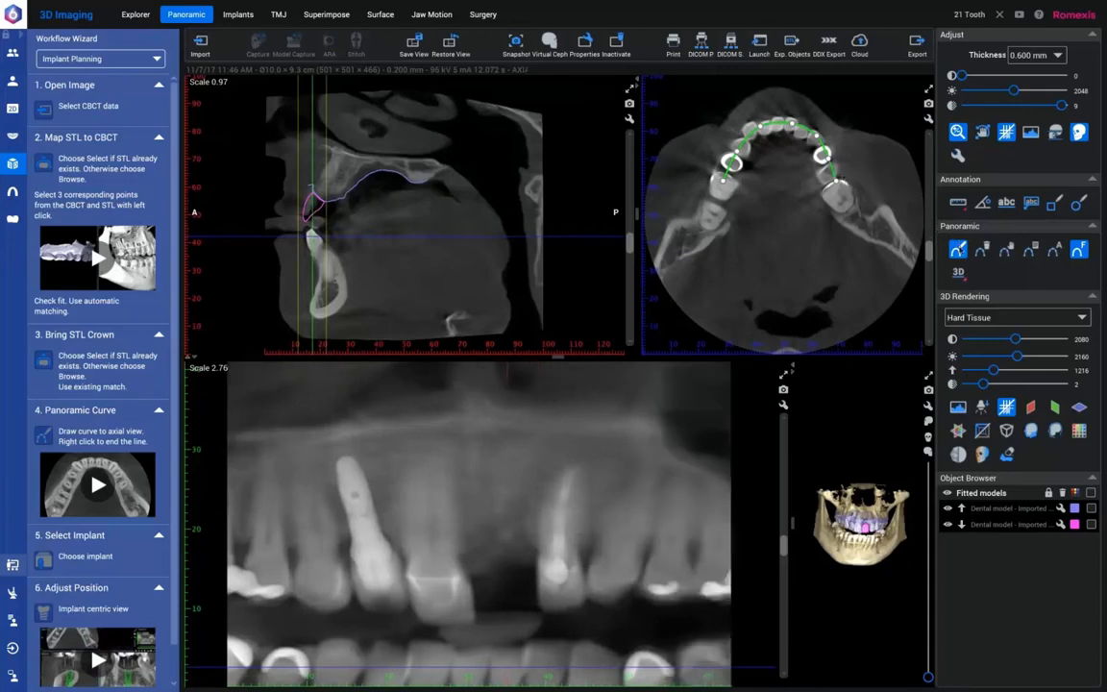
pyautogui.click(960, 252)
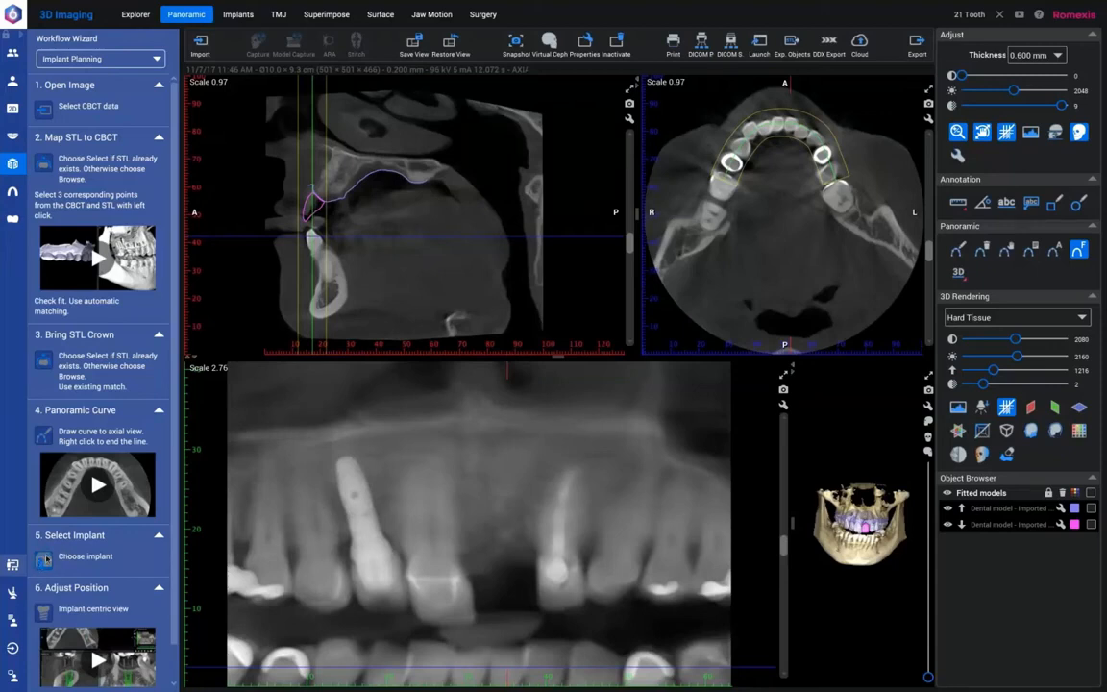
# - Select the Straumann Bone Level Roxolid SLA implant 021.2510, diameter 3.3 and length 10.0, in the implant library
pyautogui.click(43, 558)
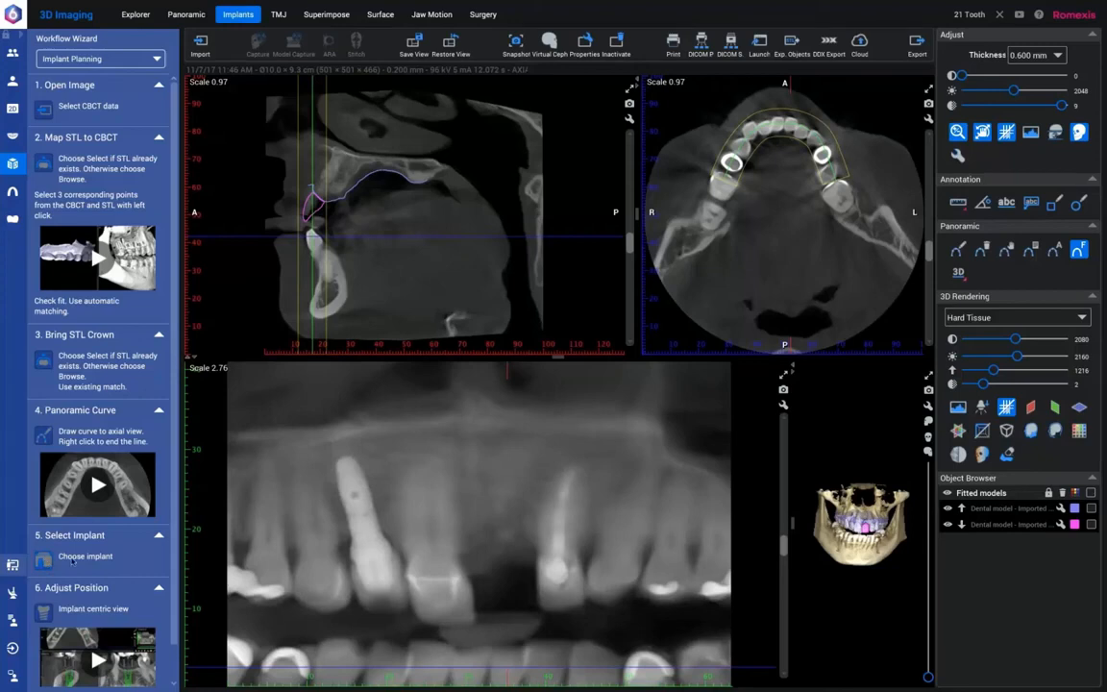
pyautogui.click(72, 561)
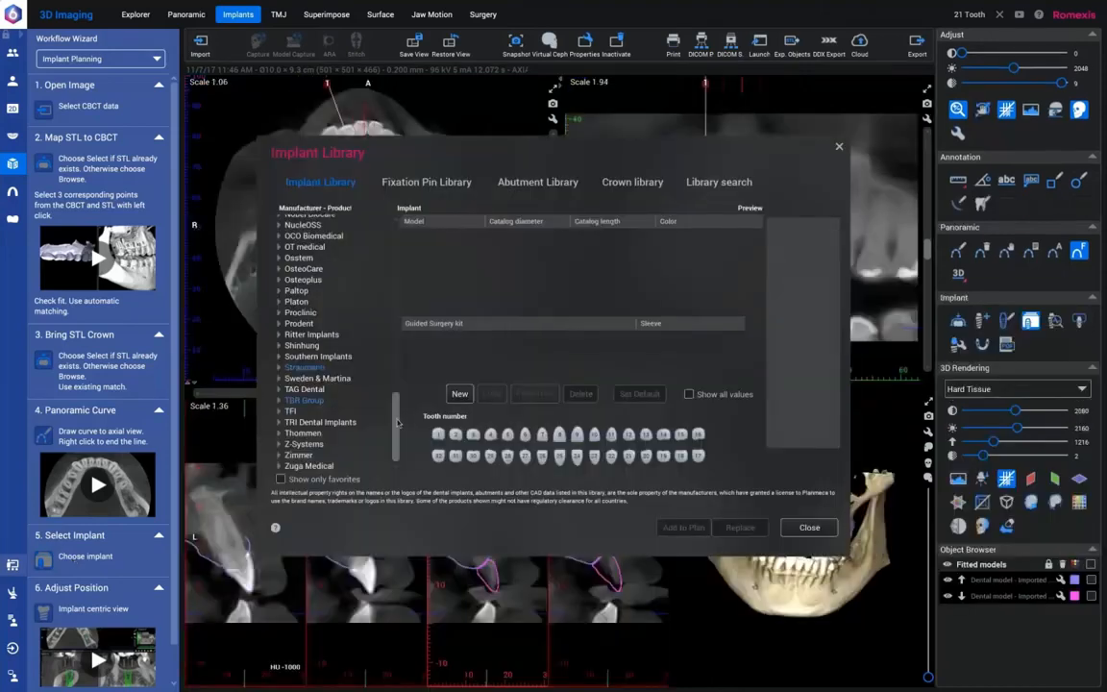
pyautogui.moveTo(397, 420)
pyautogui.mouseDown()
pyautogui.moveTo(393, 274)
pyautogui.moveTo(394, 443)
pyautogui.mouseUp()
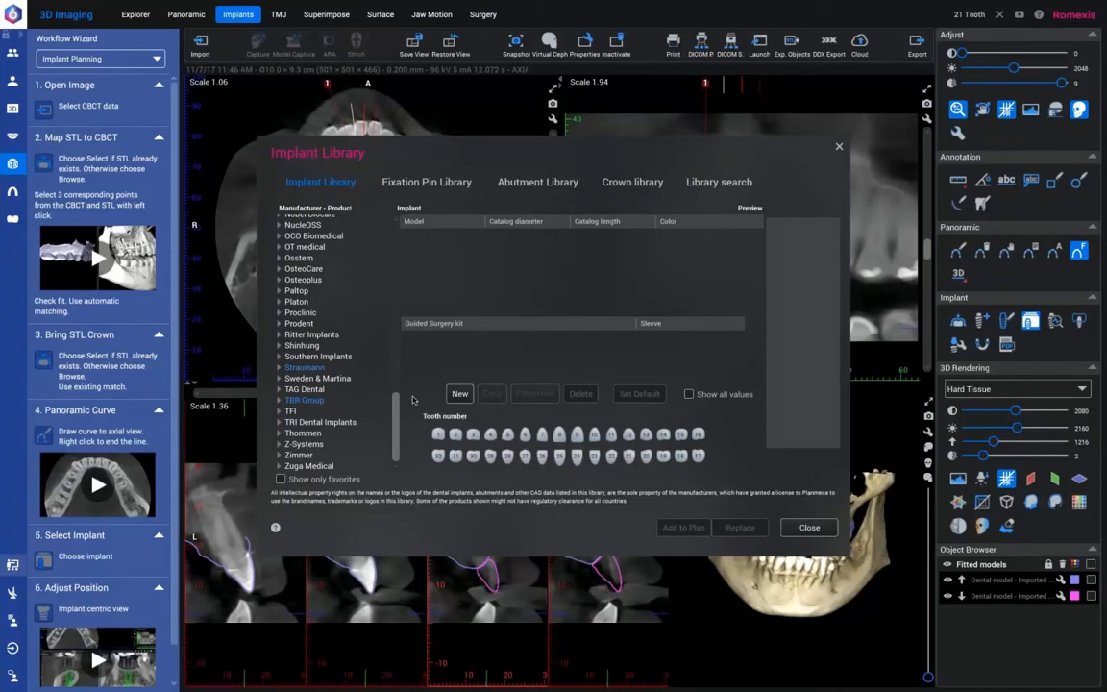
pyautogui.click(281, 368)
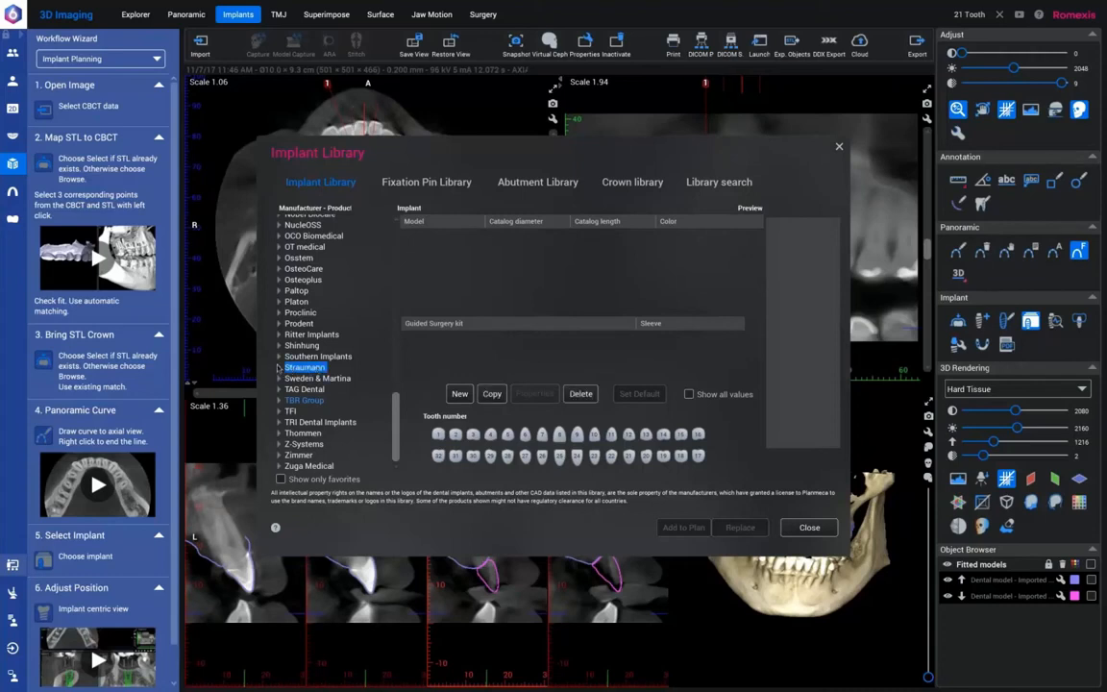
pyautogui.click(279, 367)
pyautogui.click(338, 231)
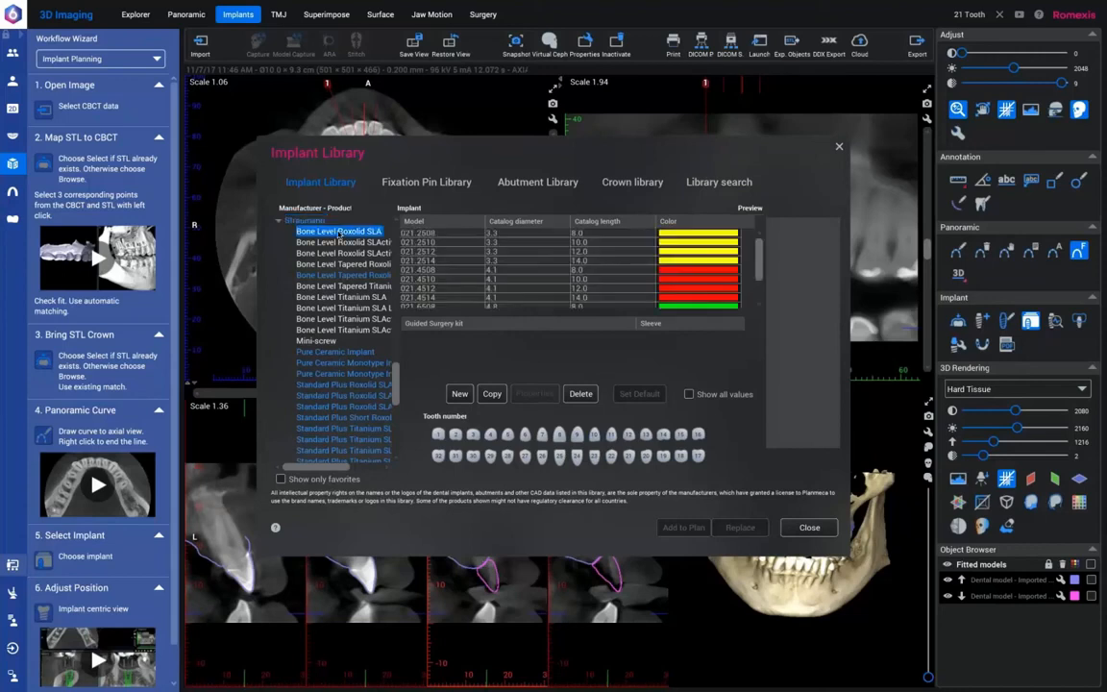
pyautogui.click(442, 243)
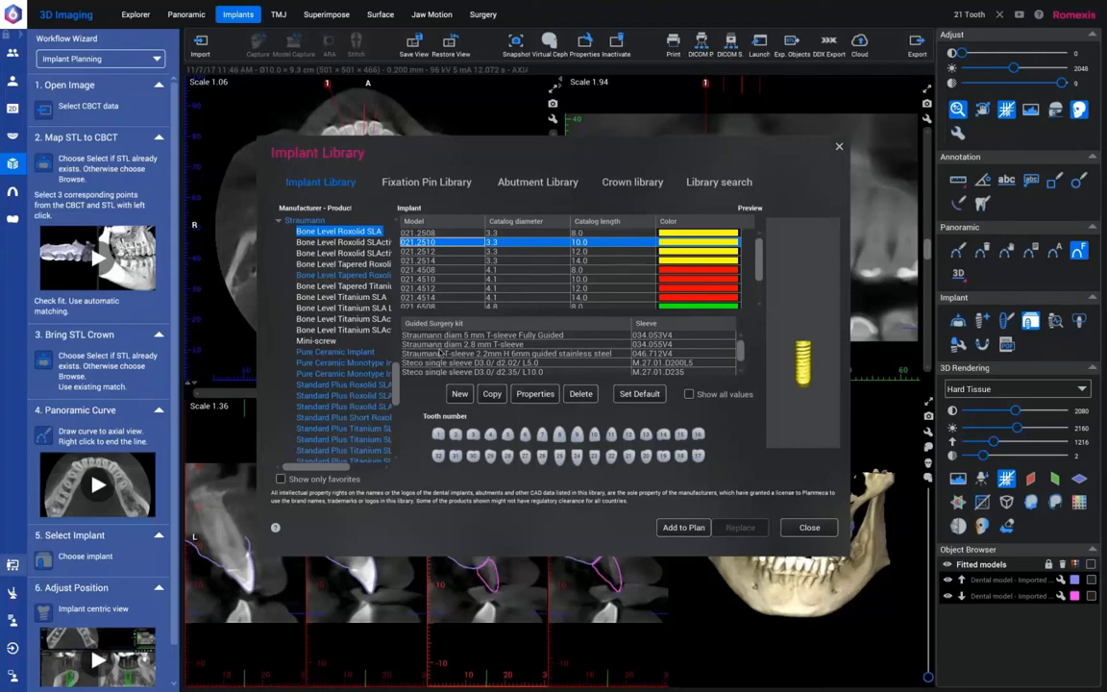
# - Browse the guided surgery kits for the implant and choose the Straumann diam 5 mm T-sleeve Fully Guided, 034.053V4
pyautogui.scroll(-2, 440, 353)
pyautogui.scroll(-1, 437, 348)
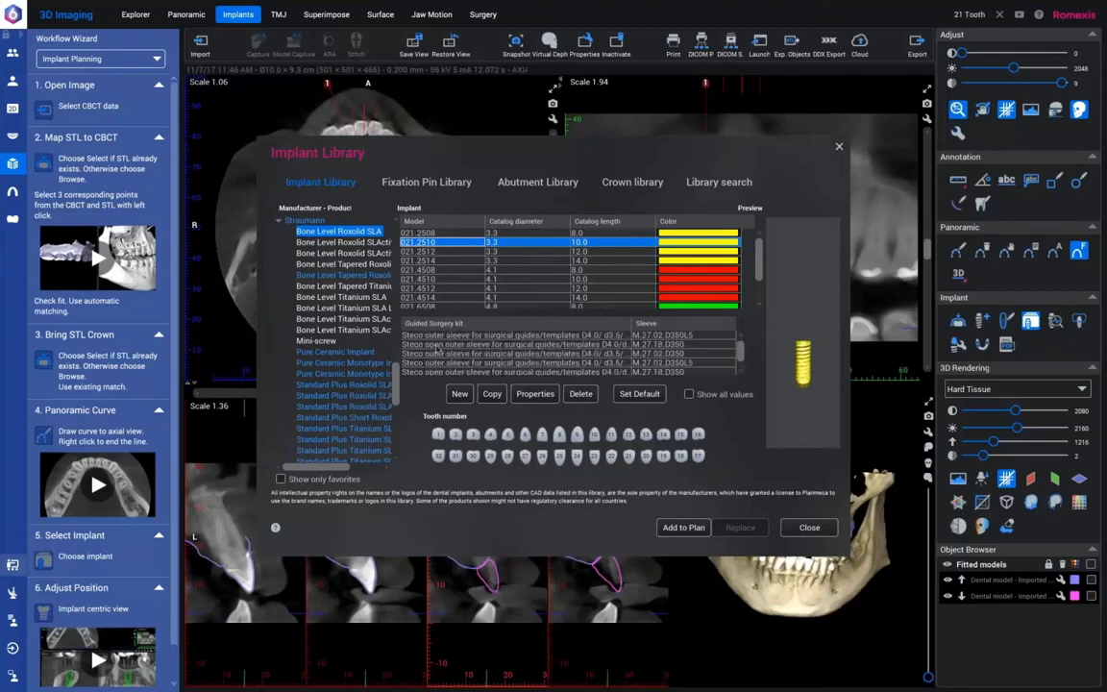
pyautogui.scroll(-2, 437, 348)
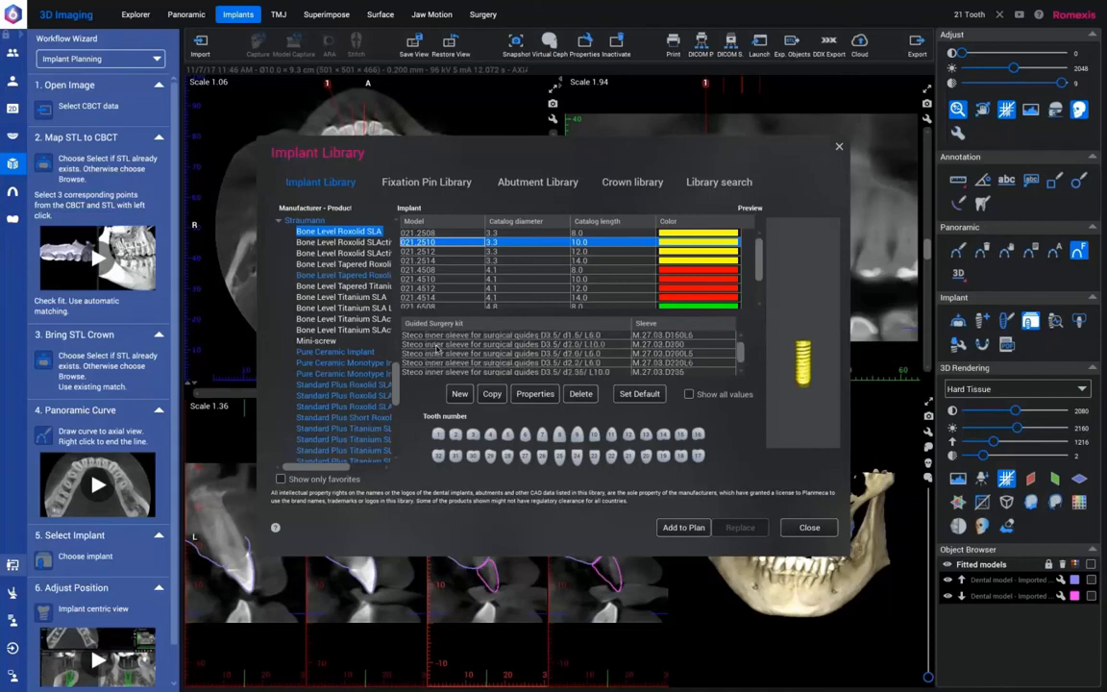
pyautogui.scroll(-2, 437, 343)
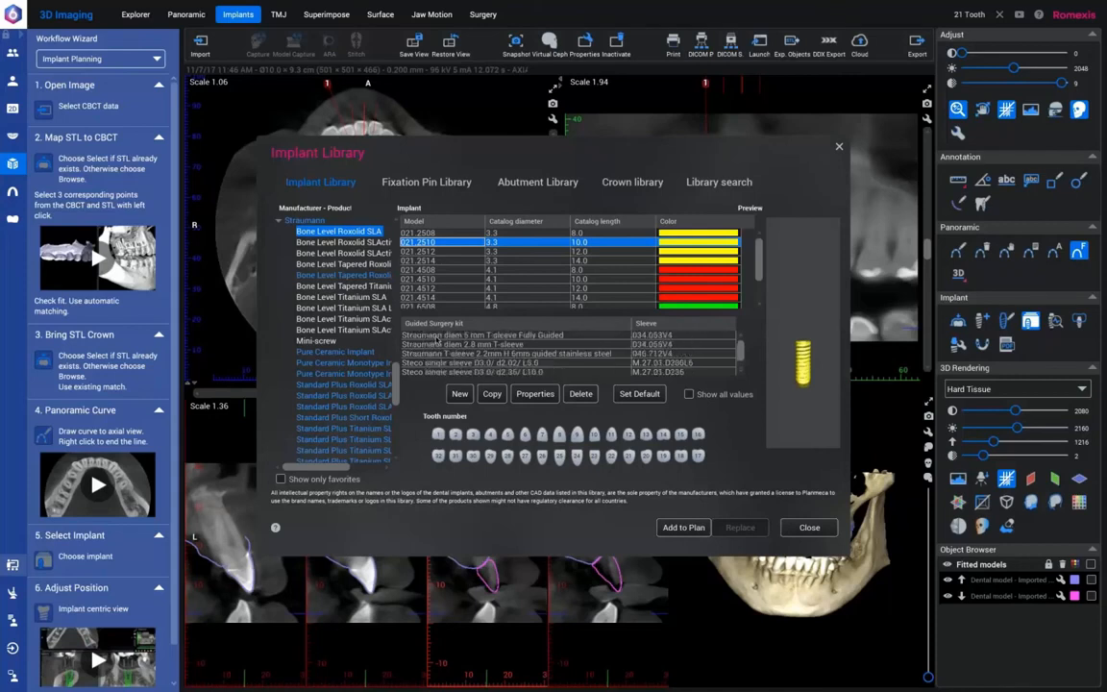
pyautogui.click(437, 337)
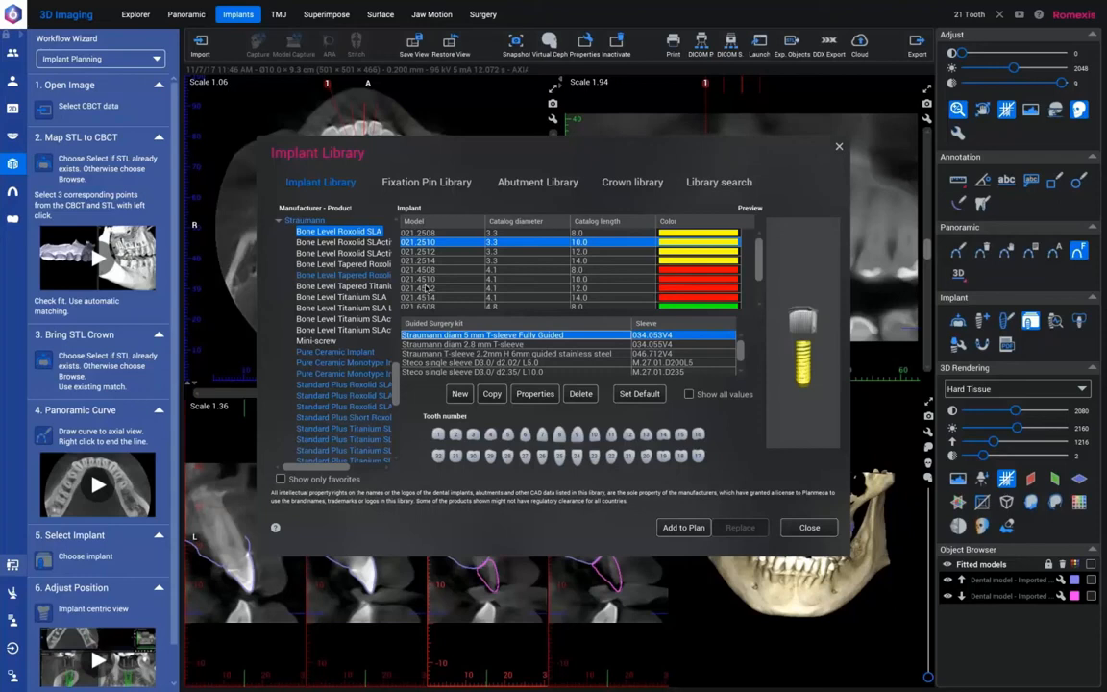
# - Add the implant to the plan, place it in the tooth 21 gap in the panoramic view and flip it
pyautogui.click(684, 528)
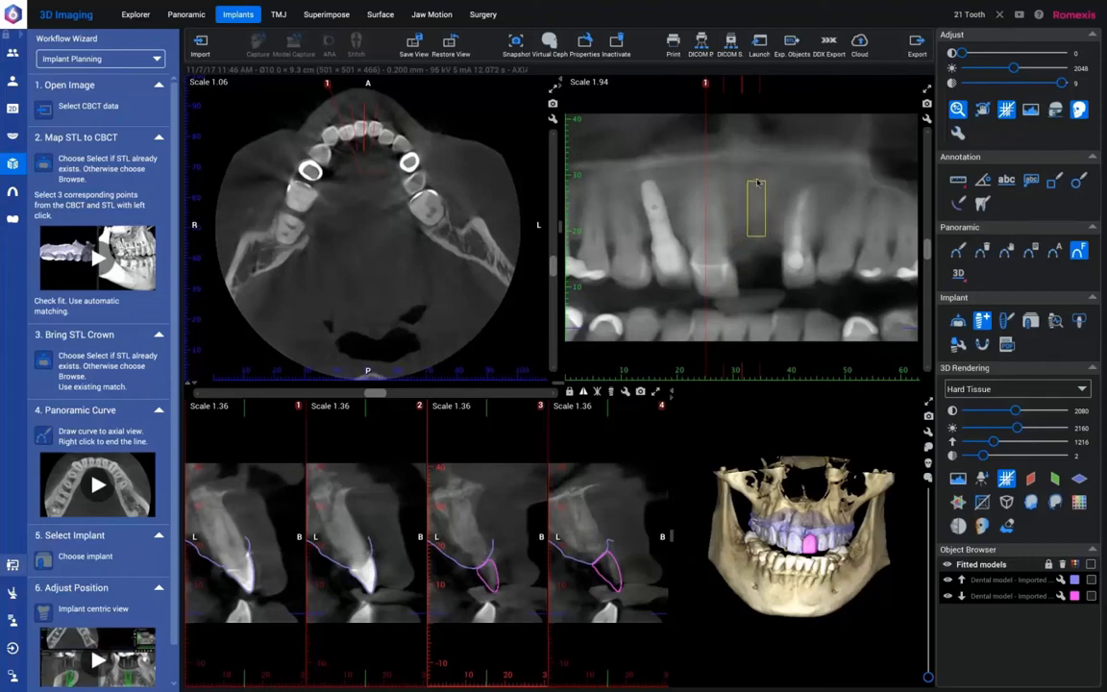
pyautogui.click(757, 183)
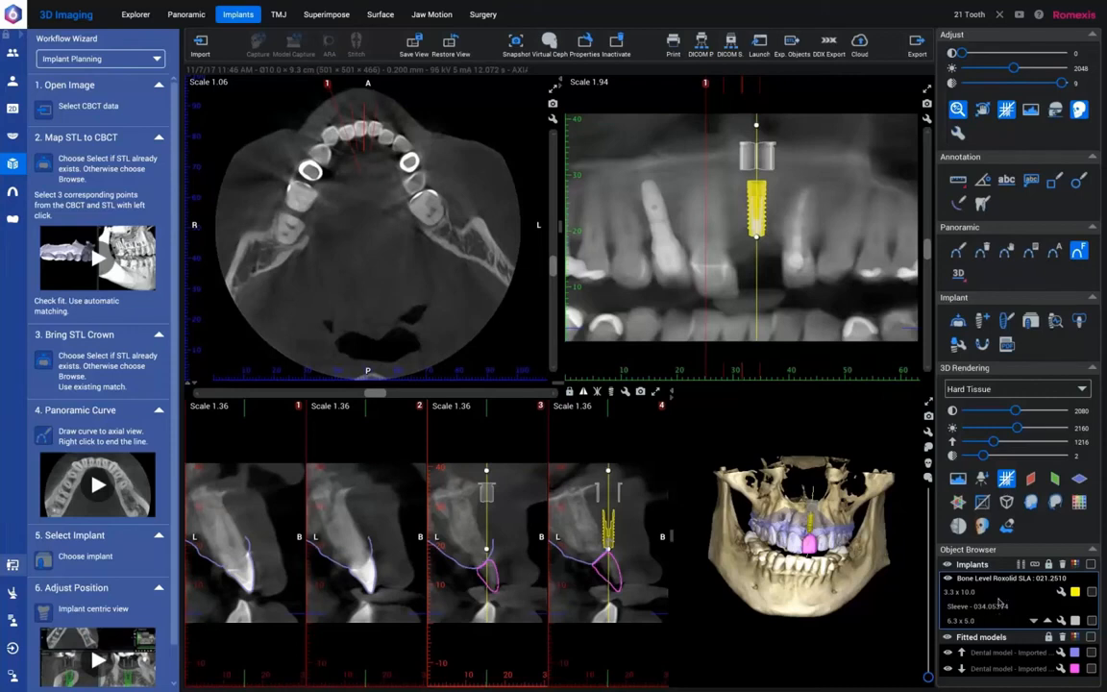
pyautogui.rightClick(755, 209)
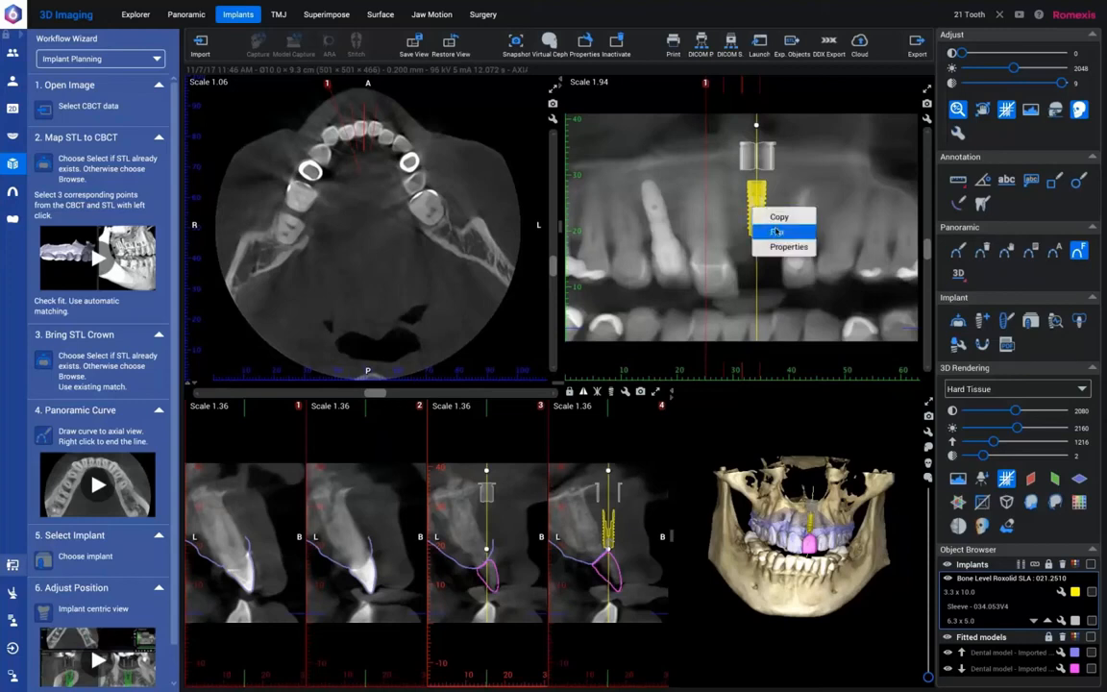
pyautogui.click(776, 231)
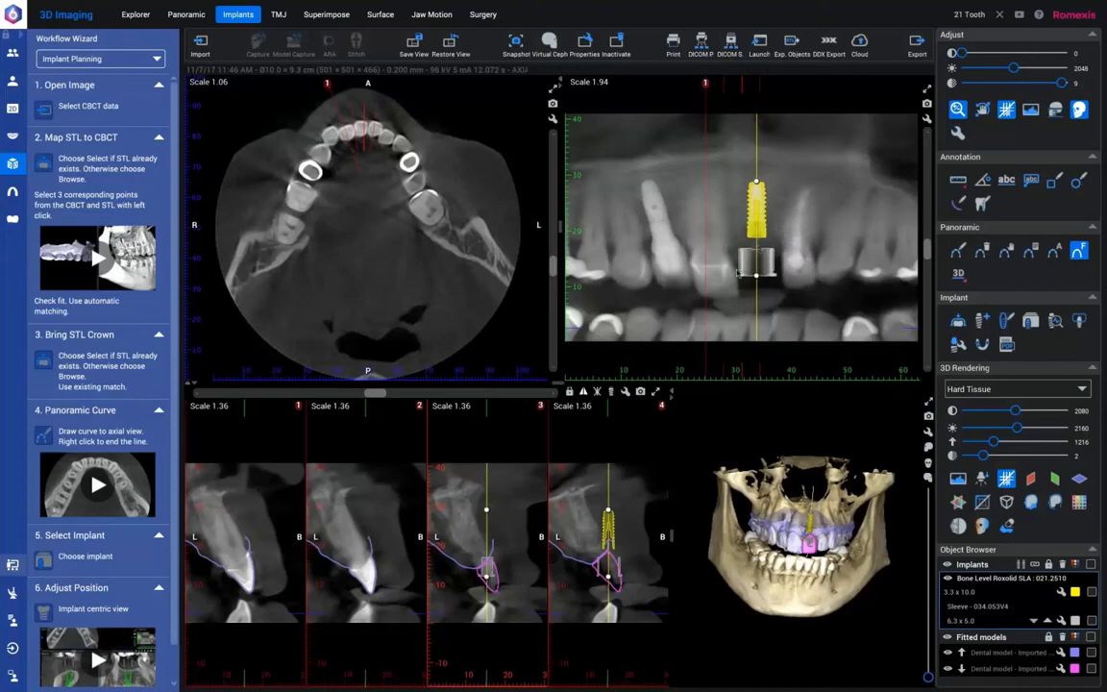
# - Switch to the implant centric view and position and tilt the implant within the bone, aligned with the planned crown
pyautogui.click(44, 612)
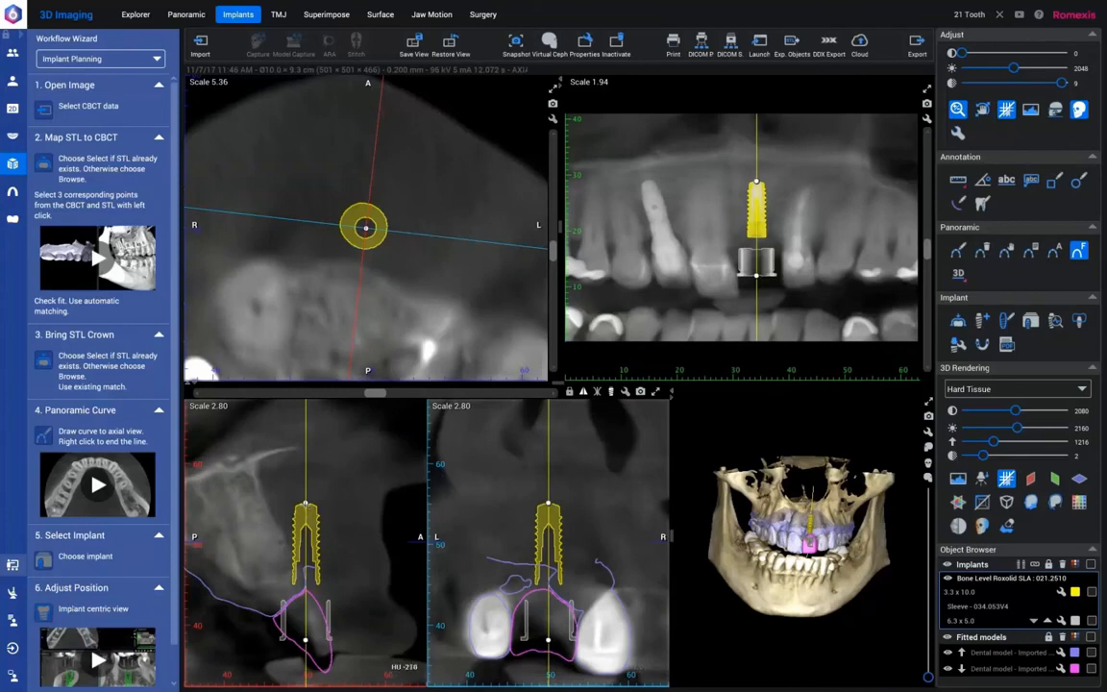
pyautogui.moveTo(275, 455); pyautogui.dragTo(227, 473)
pyautogui.moveTo(250, 530); pyautogui.dragTo(243, 534)
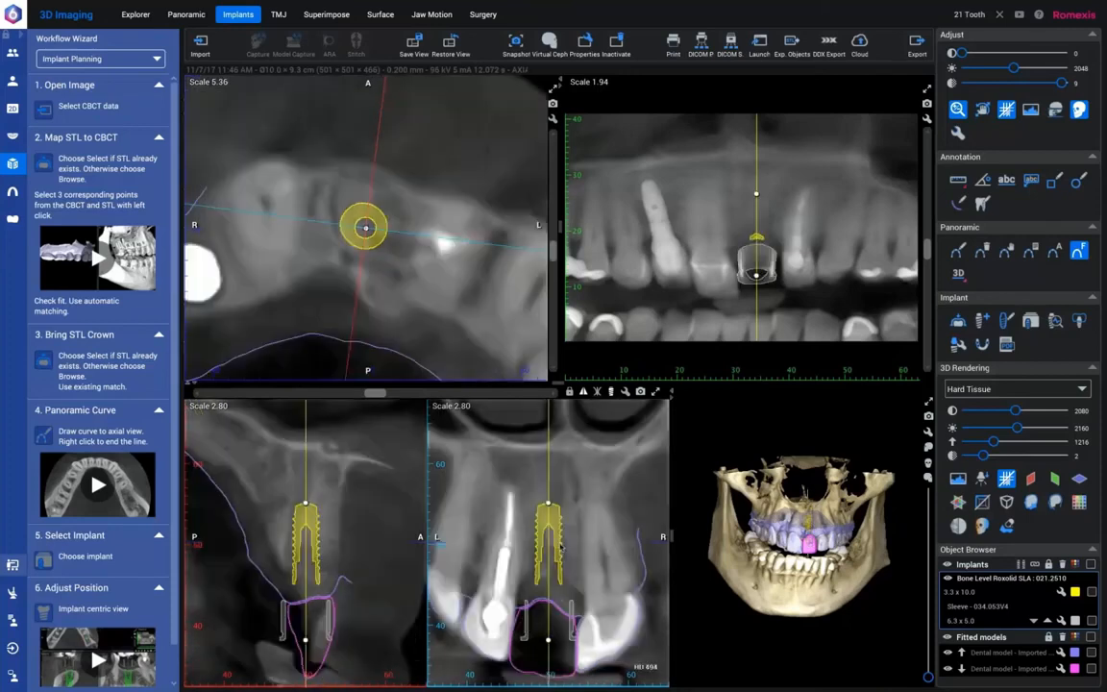
pyautogui.moveTo(549, 539); pyautogui.dragTo(545, 540)
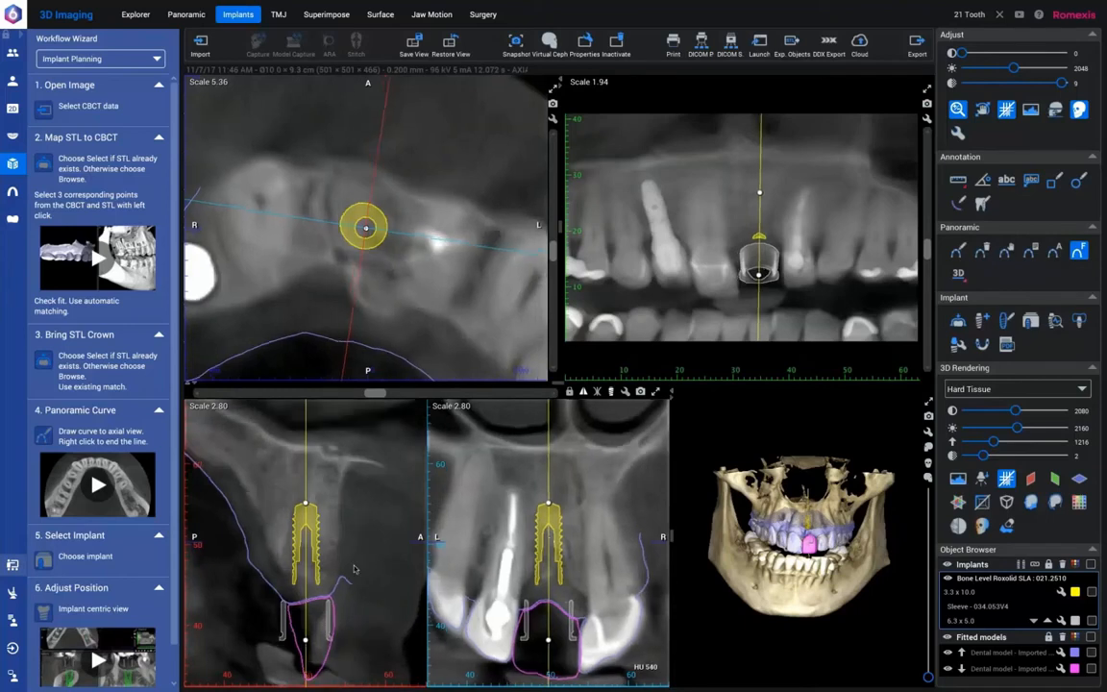
pyautogui.moveTo(546, 642); pyautogui.dragTo(553, 642)
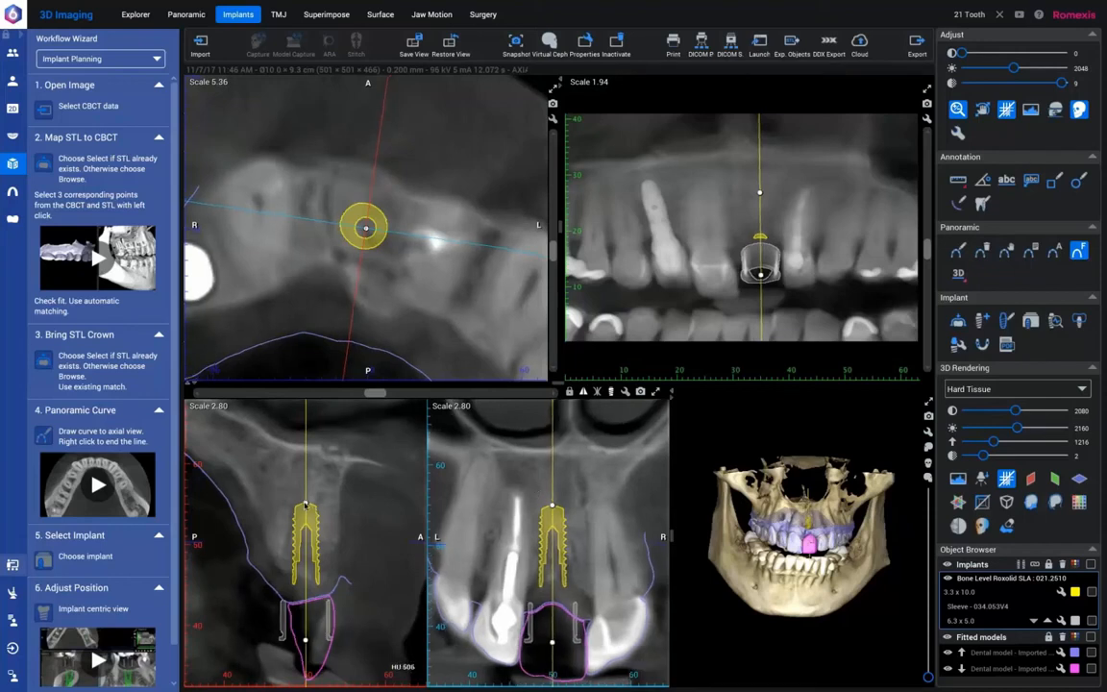
pyautogui.moveTo(306, 505); pyautogui.dragTo(307, 503)
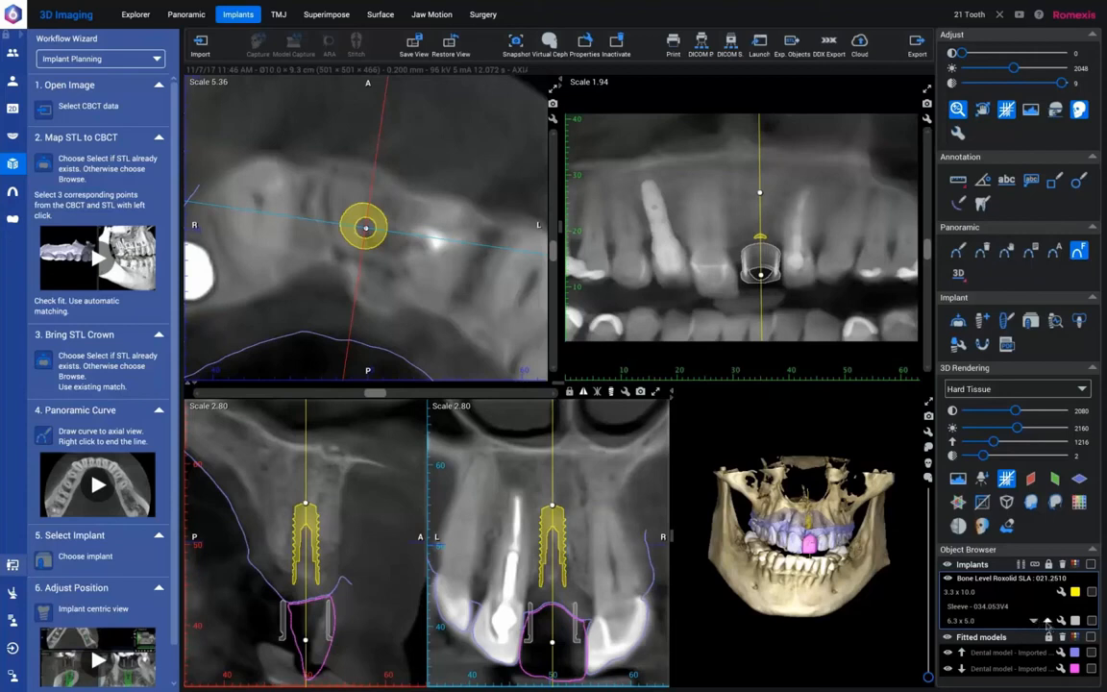
# - Move the sleeve two increments away from the implant, to a distance of 6 mm
pyautogui.click(1049, 623)
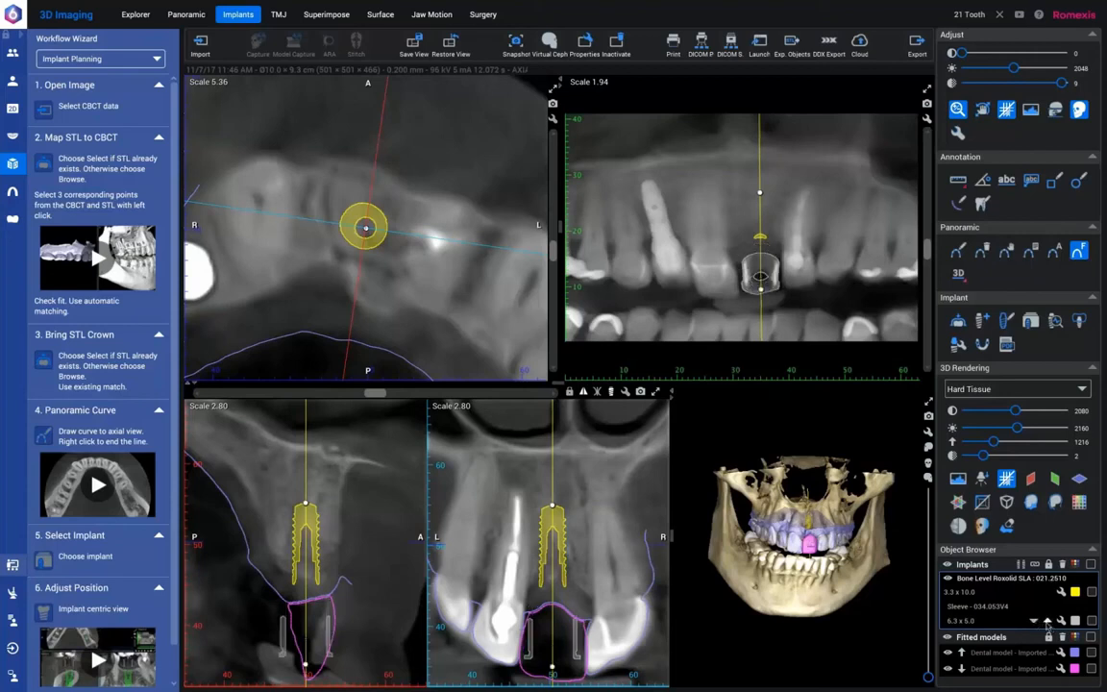
pyautogui.click(1048, 623)
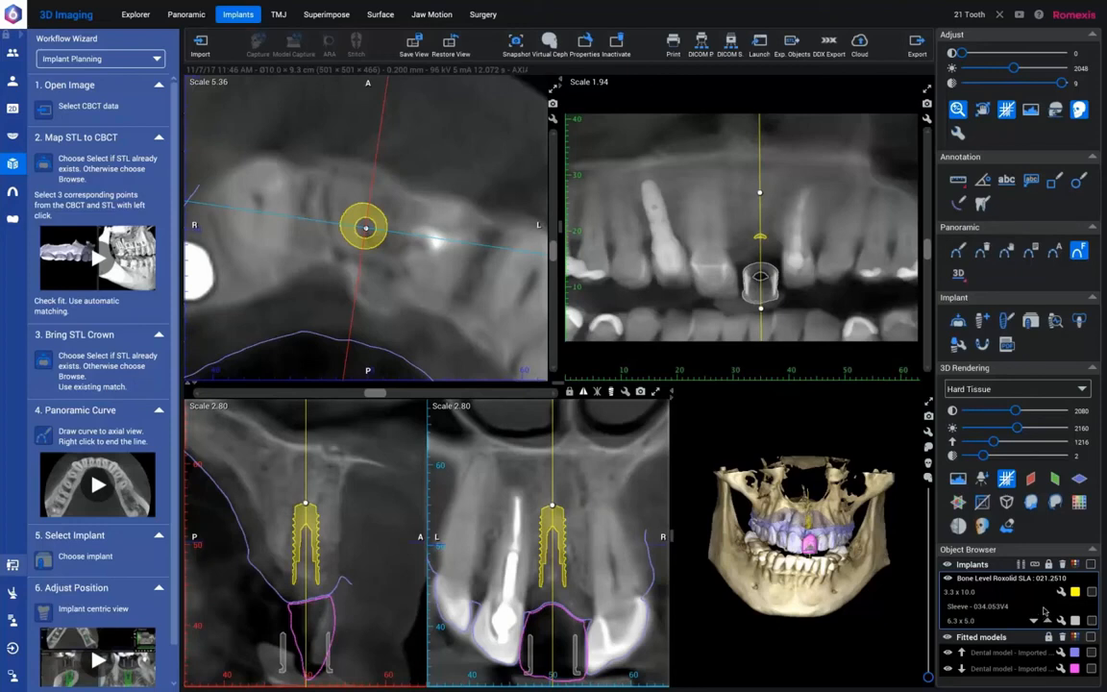
pyautogui.moveTo(1046, 607)
# - Raise the hard tissue rendering threshold to 4095 to hide the bone, and hide the crown model
pyautogui.click(574, 51)
pyautogui.moveTo(995, 442); pyautogui.dragTo(1066, 442)
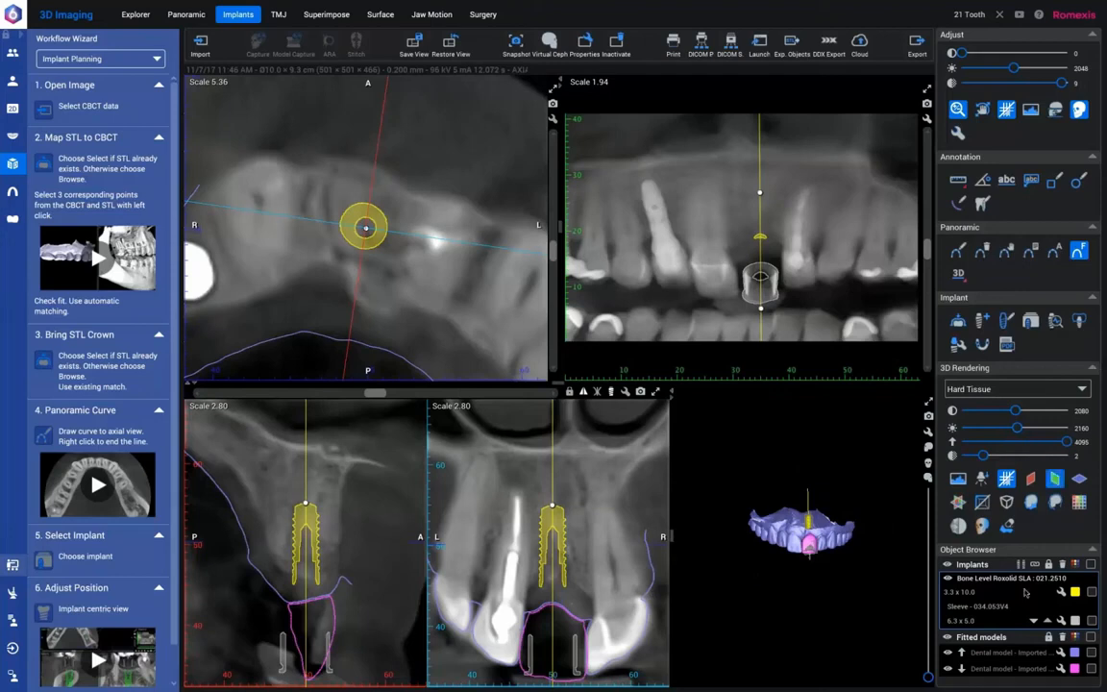
pyautogui.click(948, 669)
# - Maximize the 3D view and examine the sleeve's clearance from the neighbouring teeth from the occlusal side
pyautogui.moveTo(808, 538); pyautogui.dragTo(826, 487)
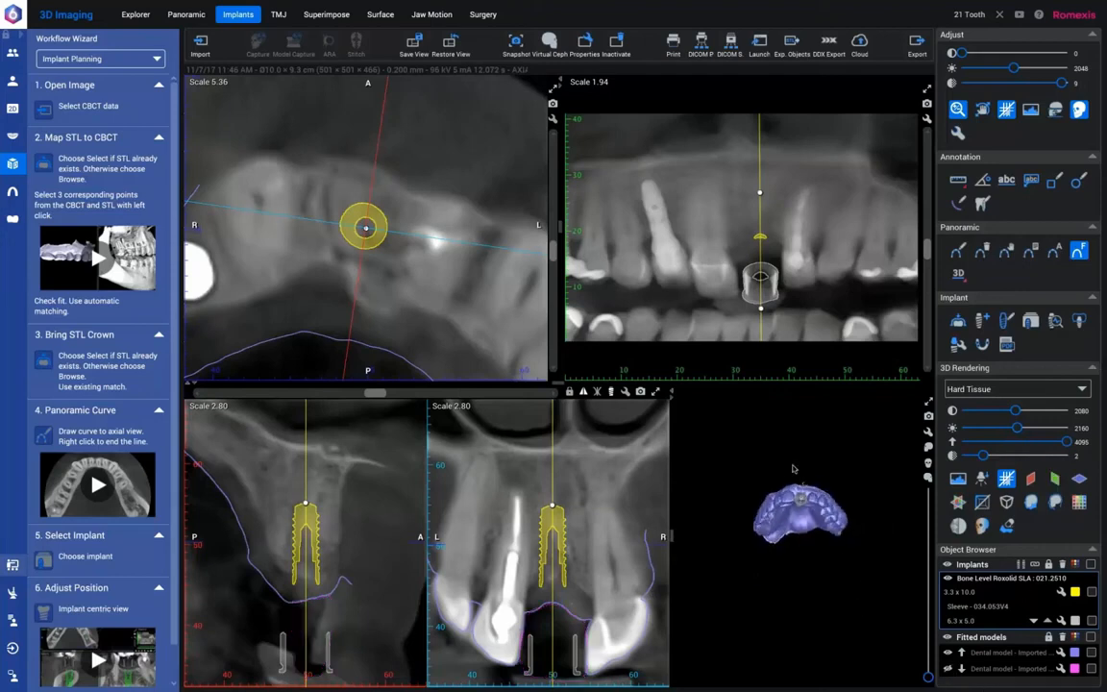
pyautogui.scroll(5, 807, 475)
pyautogui.scroll(6, 801, 481)
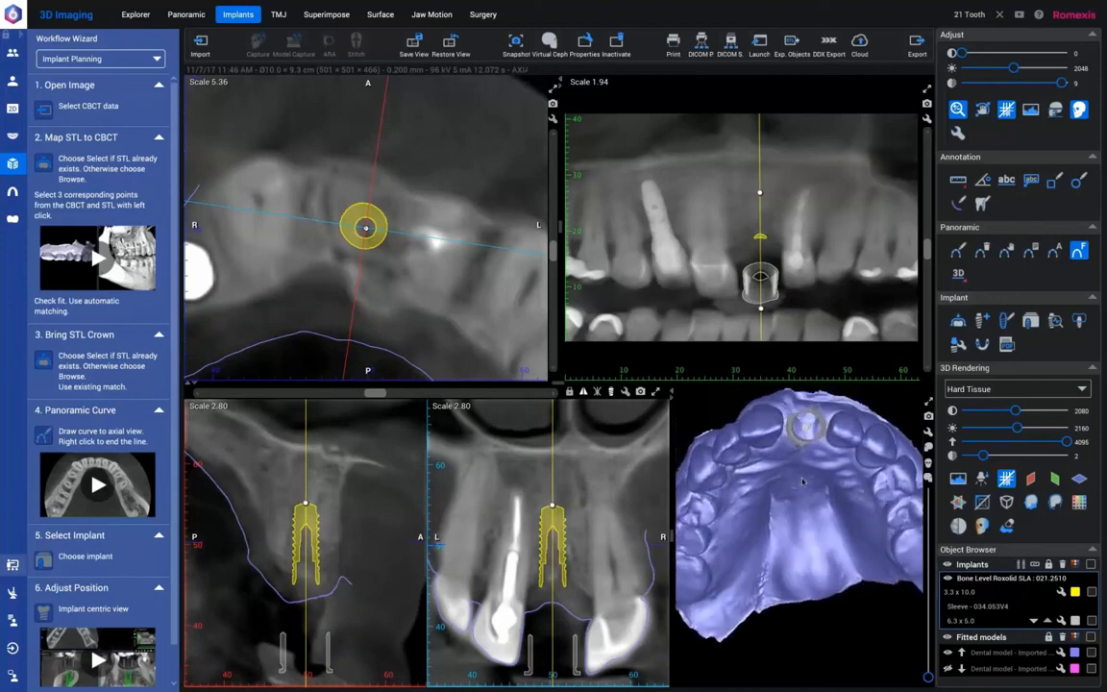
pyautogui.moveTo(802, 478); pyautogui.dragTo(806, 498)
pyautogui.click(929, 401)
pyautogui.moveTo(615, 295)
pyautogui.mouseDown()
pyautogui.moveTo(618, 361)
pyautogui.moveTo(623, 310)
pyautogui.mouseUp()
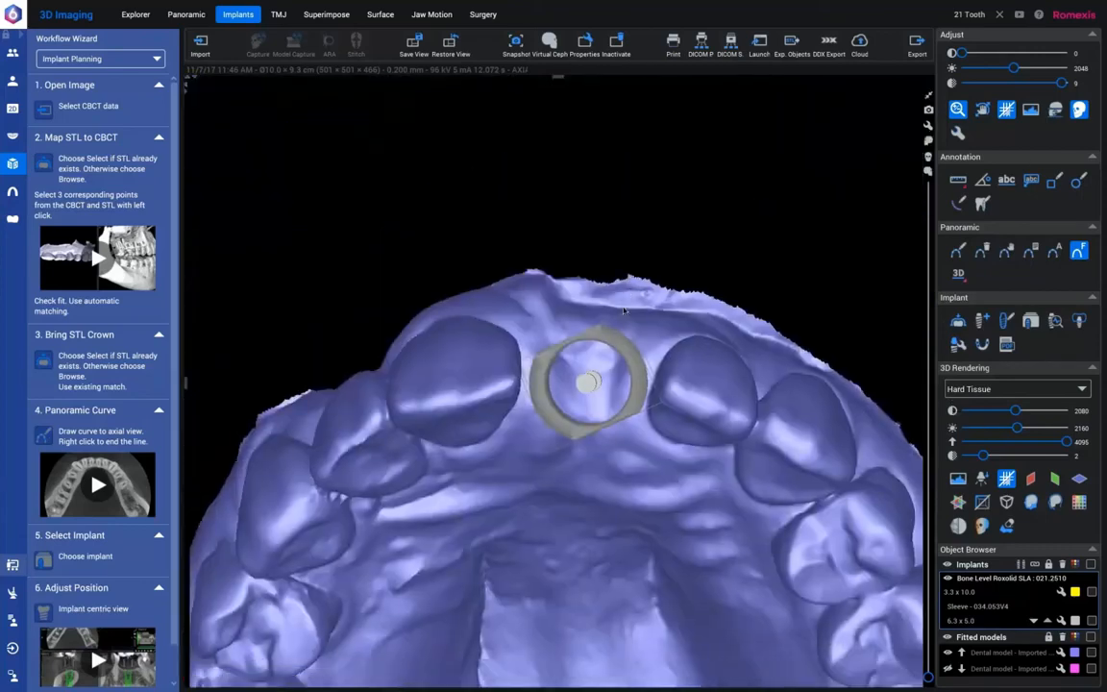
pyautogui.scroll(2, 623, 308)
pyautogui.scroll(-4, 625, 299)
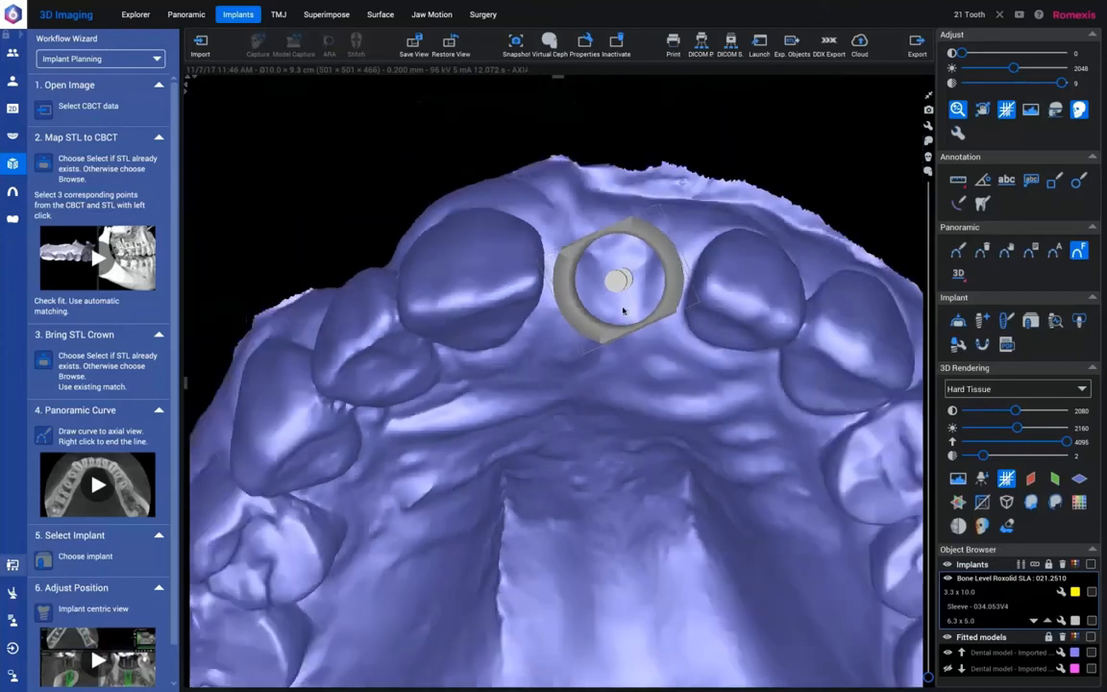
pyautogui.scroll(2, 643, 403)
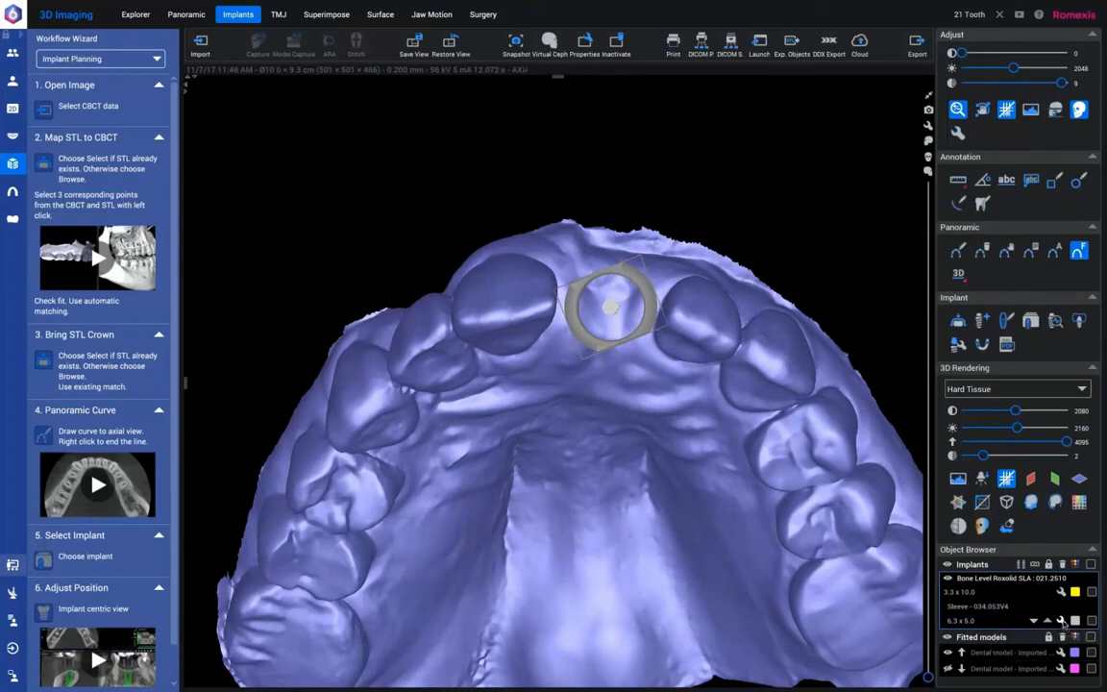
# - Set the sleeve's rotation angle to 61° so its flat sides face the neighbouring teeth, and close its properties
pyautogui.click(1061, 621)
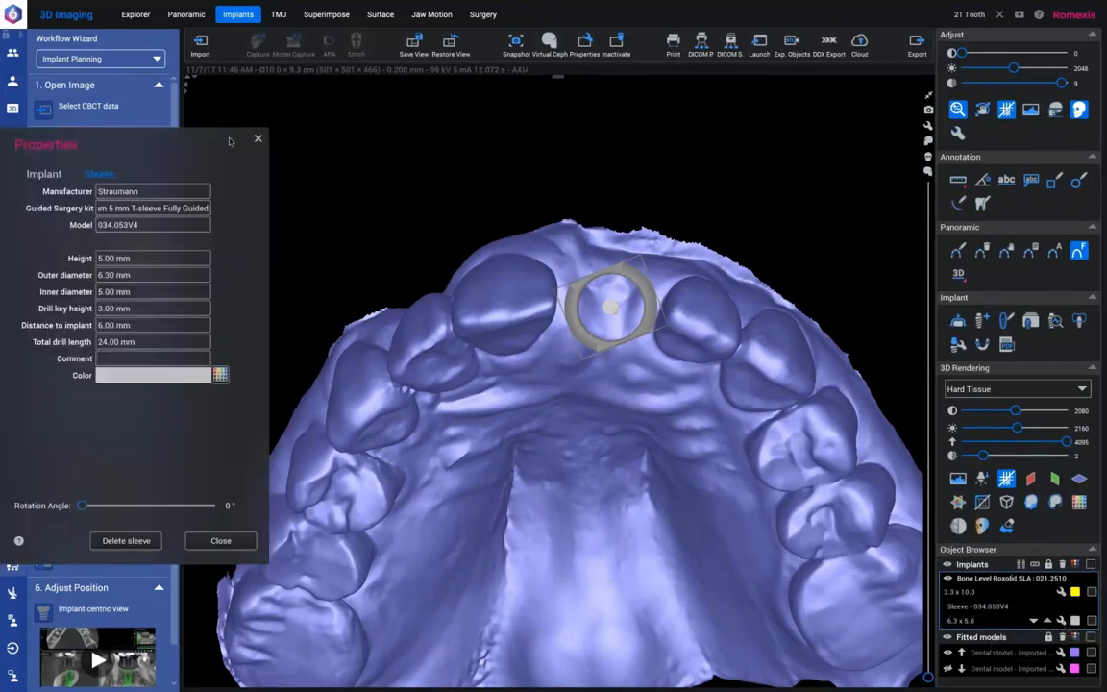
pyautogui.moveTo(224, 145); pyautogui.dragTo(346, 138)
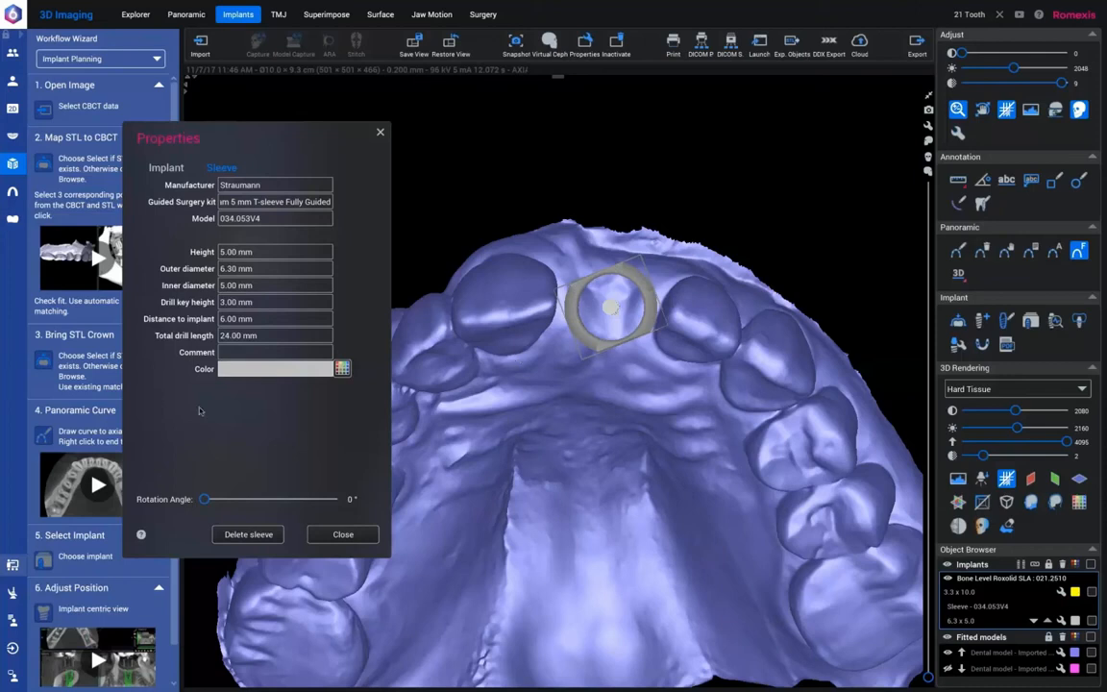
pyautogui.moveTo(213, 506); pyautogui.dragTo(231, 506)
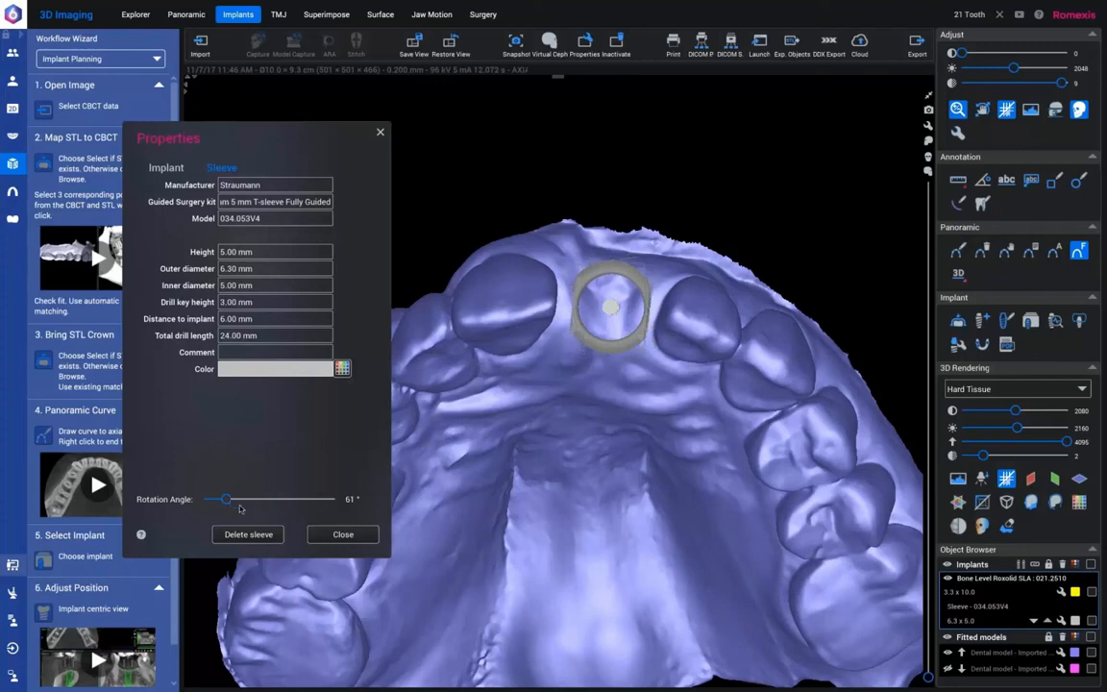
pyautogui.click(343, 536)
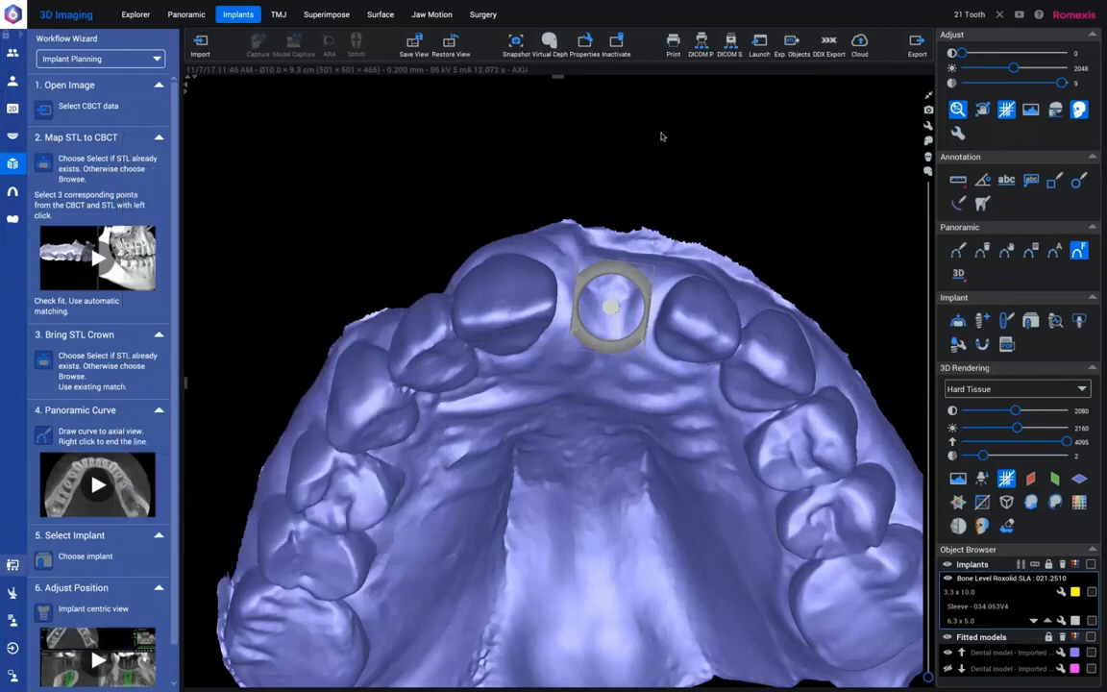
# - Continue from implant planning to guide design and move the Create Implant Guide dialog clear of the model
pyautogui.moveTo(628, 246); pyautogui.dragTo(663, 223)
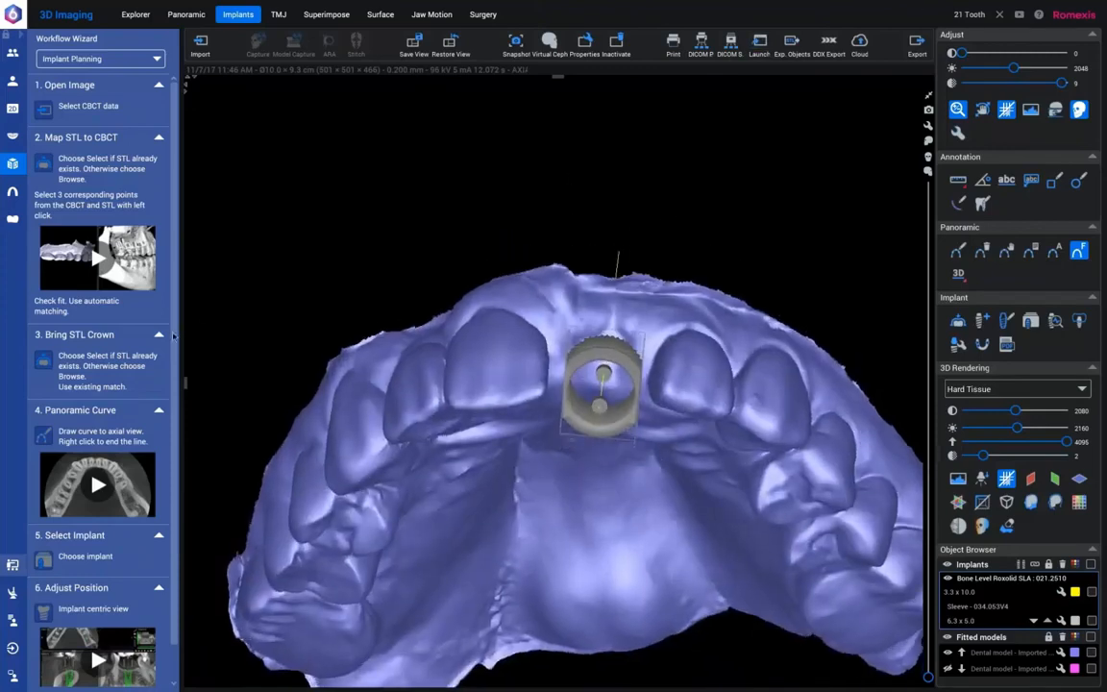
pyautogui.scroll(-1, 175, 360)
pyautogui.moveTo(174, 384); pyautogui.dragTo(174, 392)
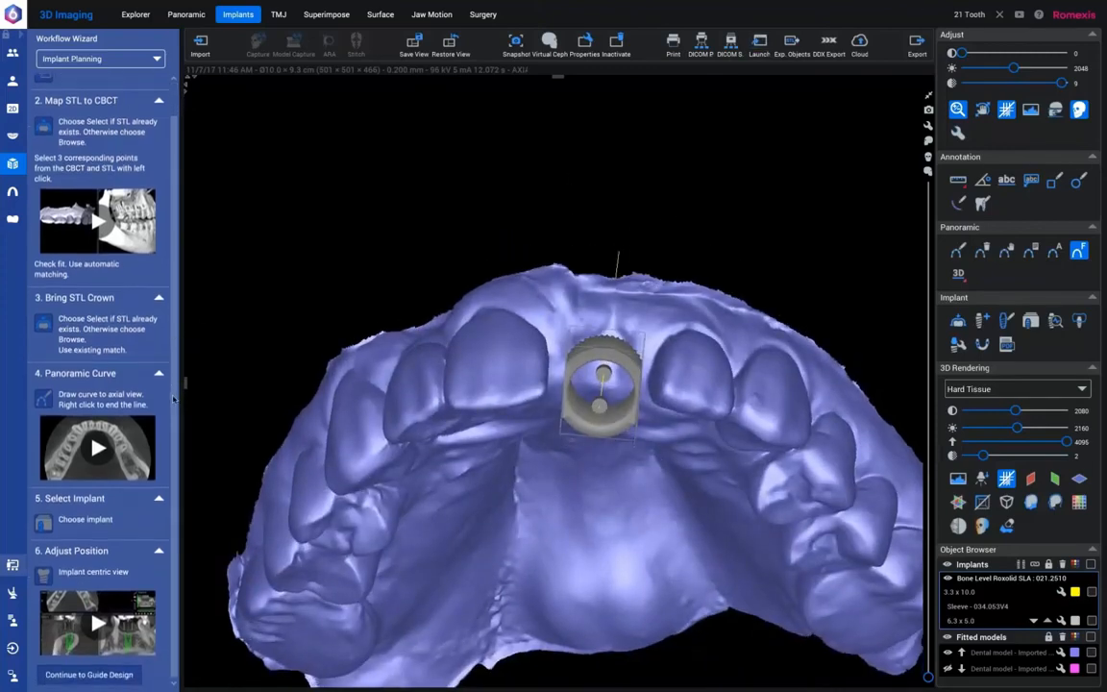
pyautogui.click(71, 676)
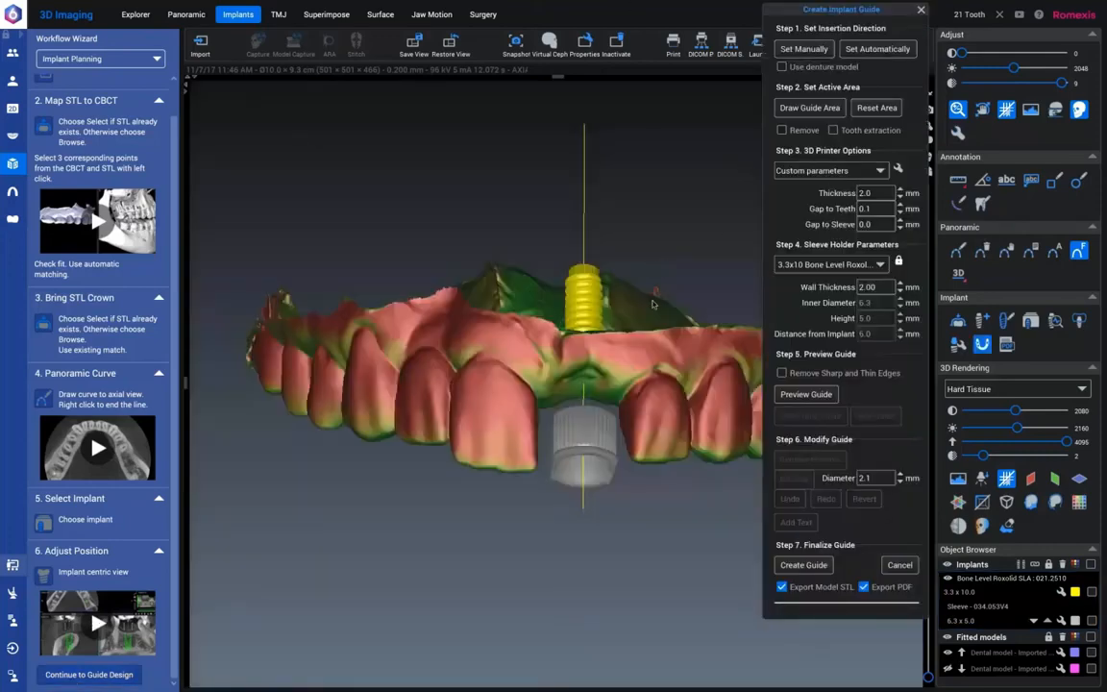
pyautogui.moveTo(800, 11); pyautogui.dragTo(1054, 22)
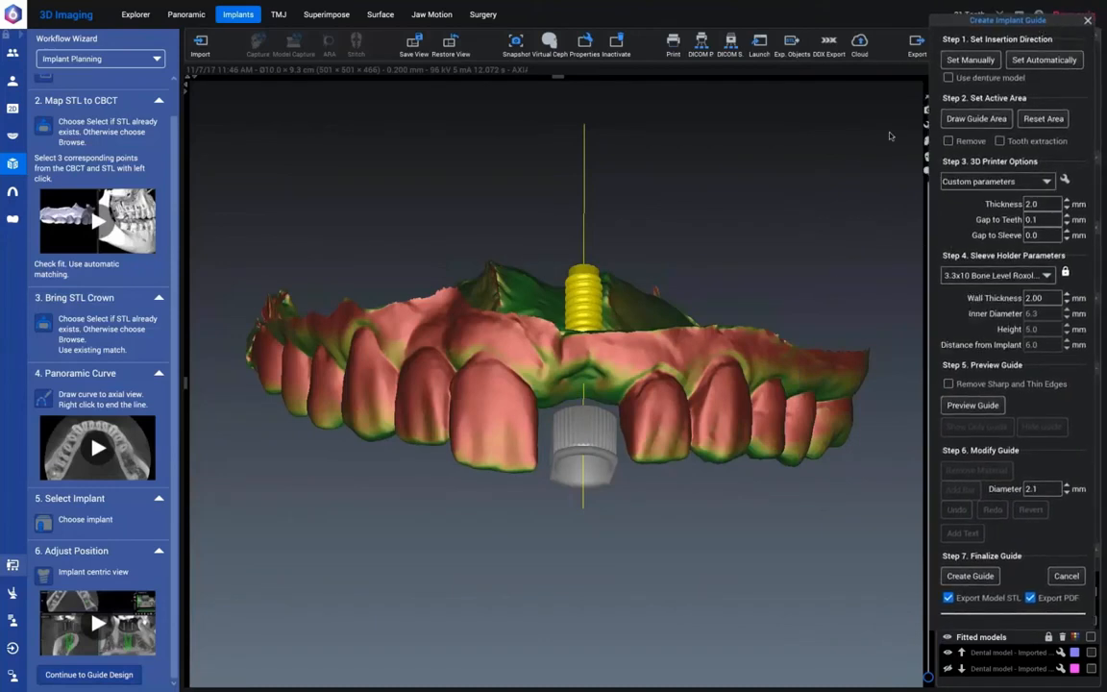
# - Set the guide's insertion direction manually from an occlusal view of the arch and inspect the undercuts from the front
pyautogui.moveTo(681, 326); pyautogui.dragTo(678, 279)
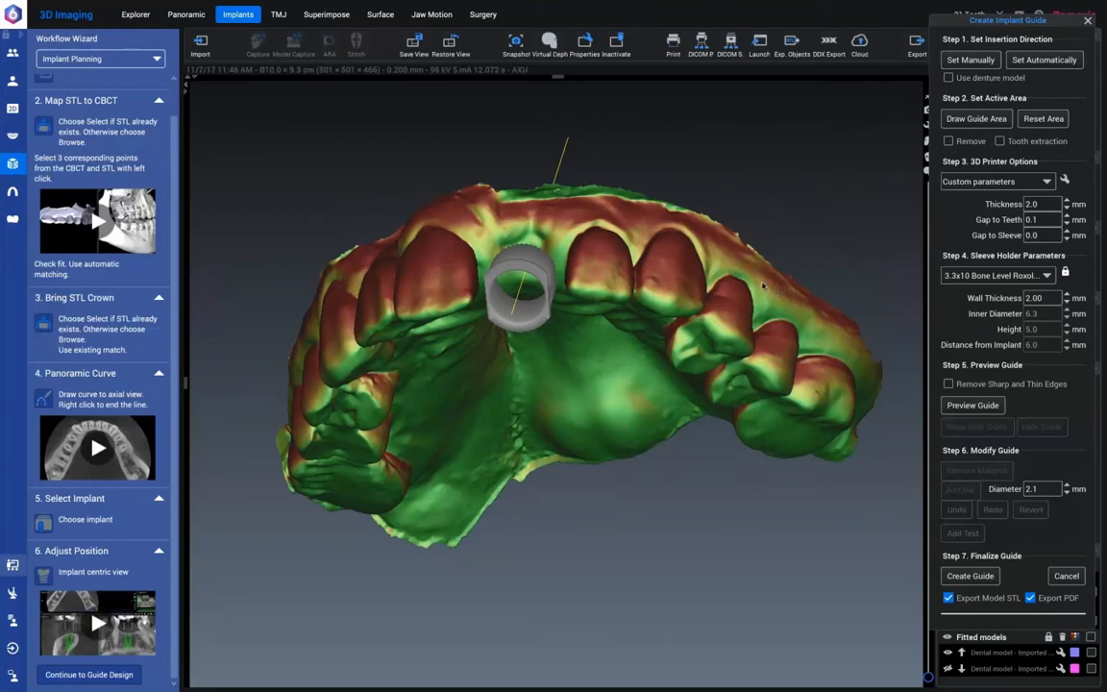
pyautogui.moveTo(640, 251); pyautogui.dragTo(672, 207)
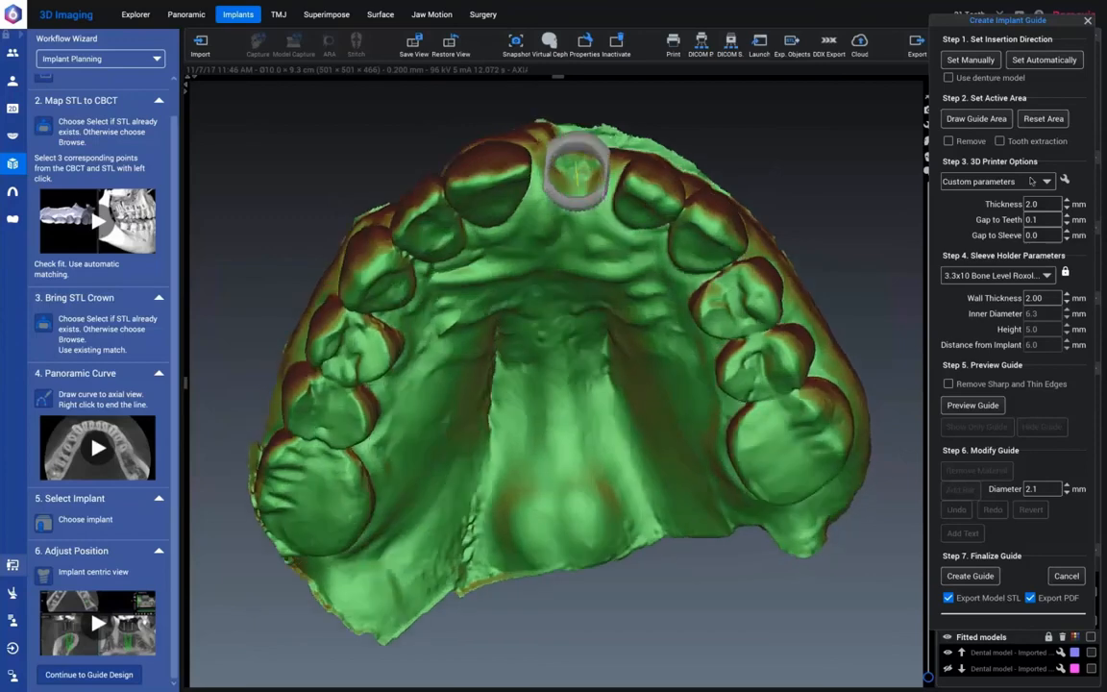
pyautogui.click(973, 62)
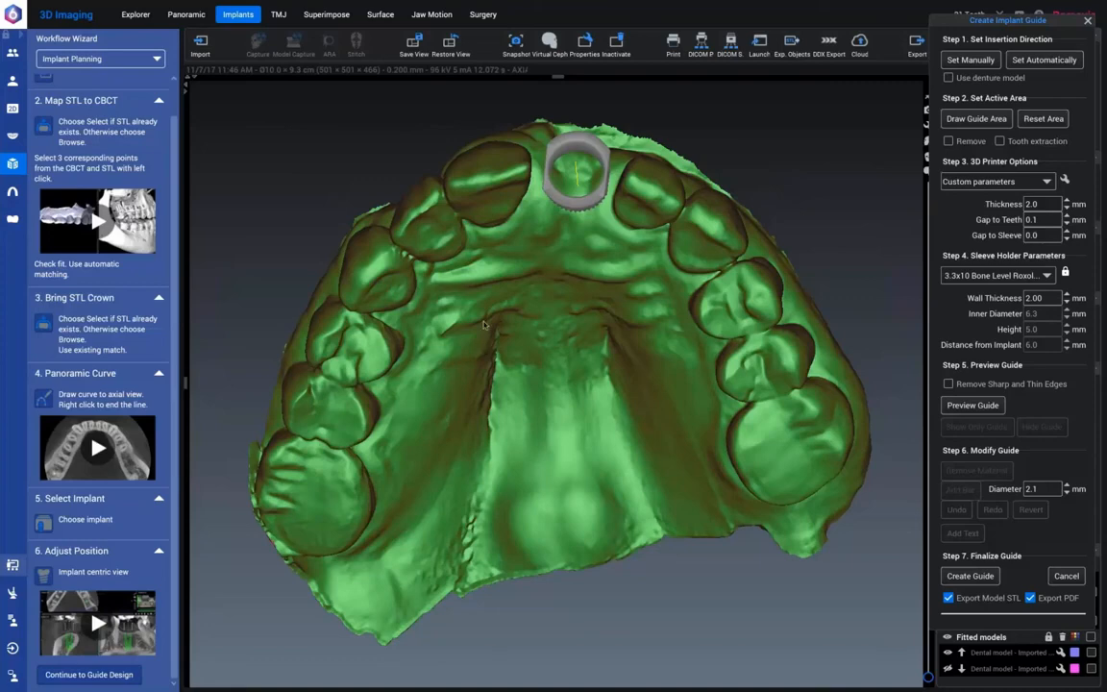
pyautogui.moveTo(473, 161); pyautogui.dragTo(472, 285)
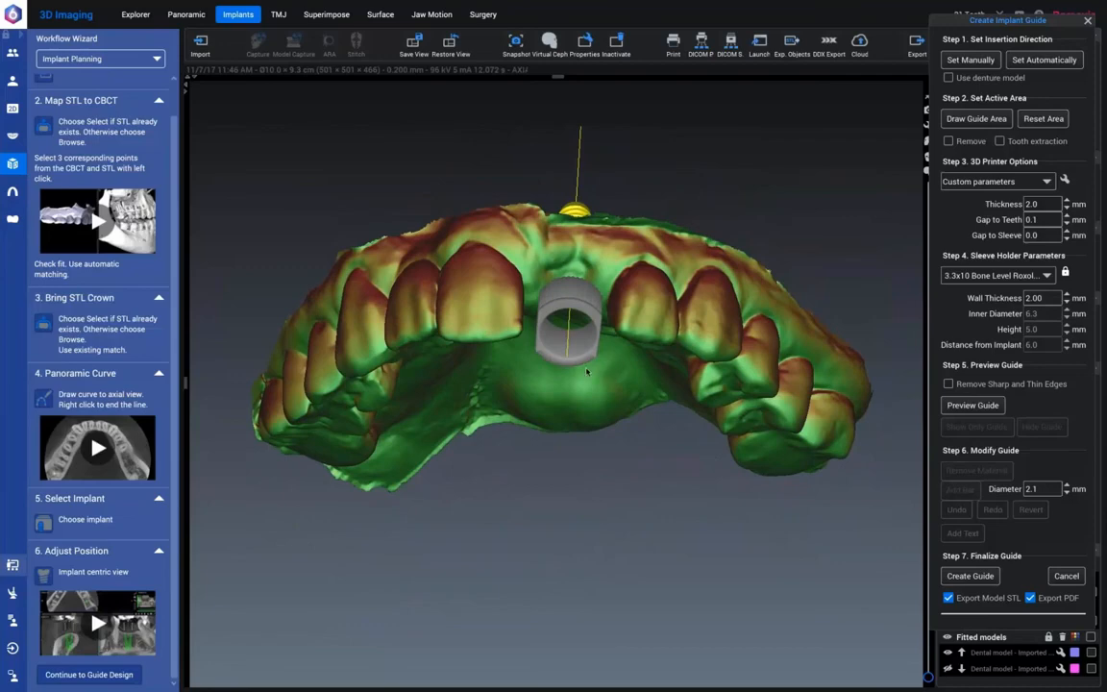
# - Draw the guide's active area over the anterior arch, covering the sleeve site and the teeth out to the premolars on both sides
pyautogui.moveTo(589, 306); pyautogui.dragTo(607, 88)
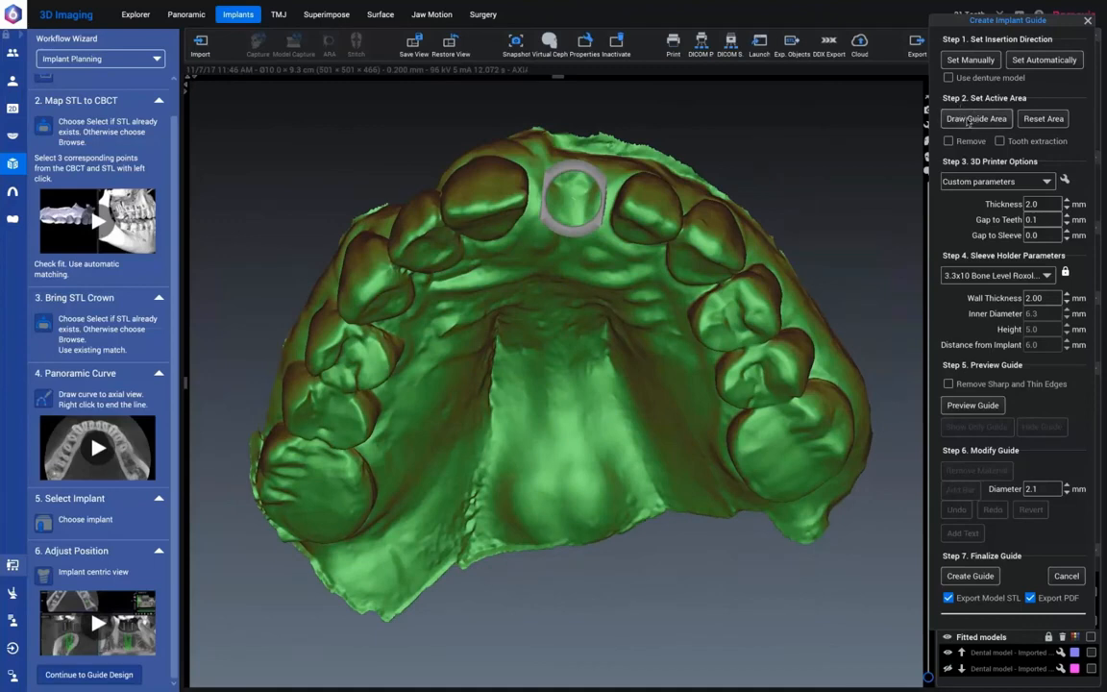
pyautogui.click(968, 119)
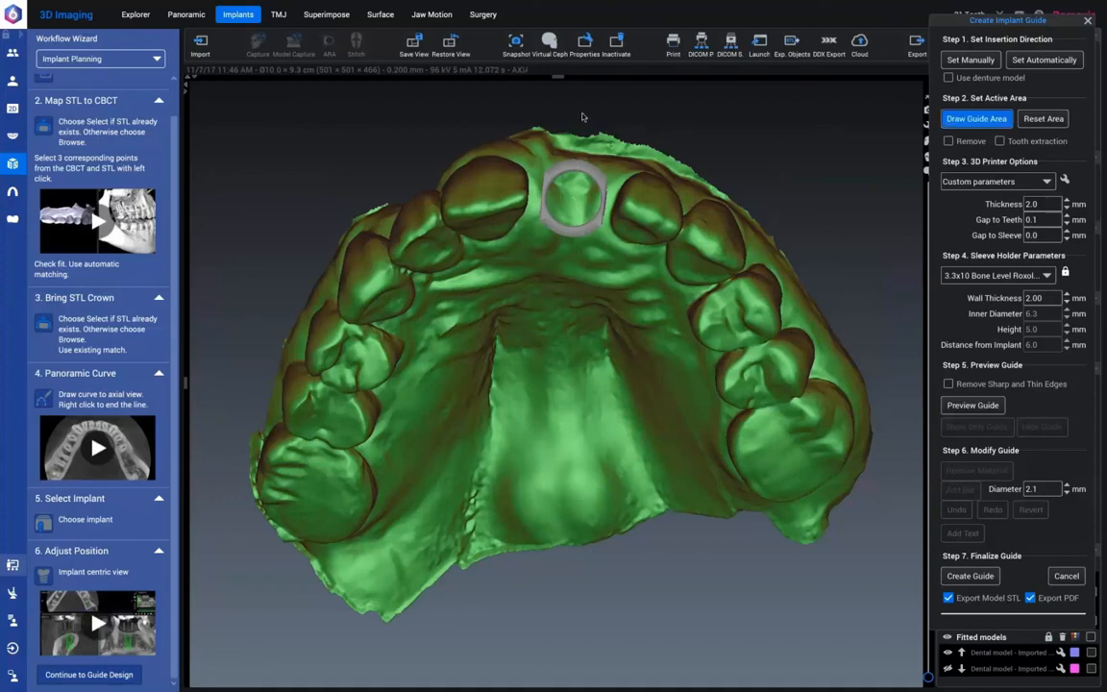
pyautogui.moveTo(580, 114); pyautogui.dragTo(506, 119)
pyautogui.moveTo(391, 165)
pyautogui.mouseDown()
pyautogui.moveTo(338, 183)
pyautogui.moveTo(293, 262)
pyautogui.moveTo(369, 348)
pyautogui.moveTo(471, 327)
pyautogui.moveTo(577, 279)
pyautogui.mouseUp()
pyautogui.moveTo(636, 299)
pyautogui.mouseDown()
pyautogui.moveTo(780, 330)
pyautogui.moveTo(790, 274)
pyautogui.moveTo(776, 204)
pyautogui.moveTo(652, 125)
pyautogui.moveTo(669, 138)
pyautogui.mouseUp()
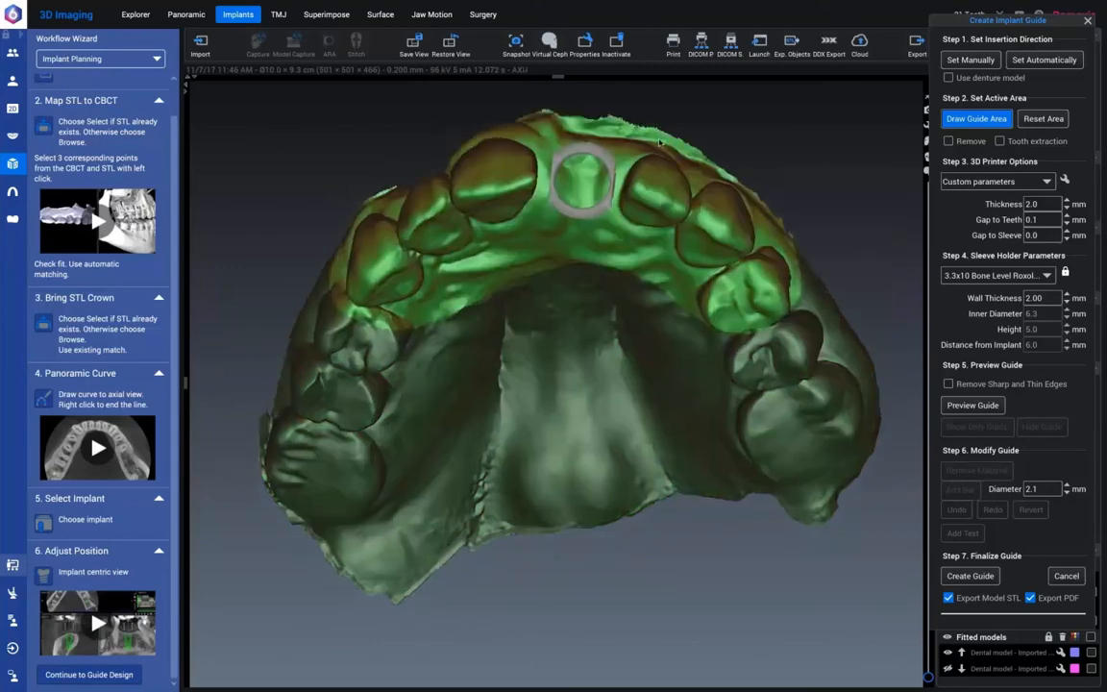
# - Trim the active area's palatal edge beside the premolar in Remove mode, and switch Remove off again
pyautogui.click(949, 142)
pyautogui.moveTo(452, 313)
pyautogui.mouseDown()
pyautogui.moveTo(544, 334)
pyautogui.moveTo(362, 335)
pyautogui.mouseUp()
pyautogui.click(950, 142)
# - Keep the custom printer parameters, set the guide thickness to 3.0 mm and generate the guide preview
pyautogui.click(1049, 182)
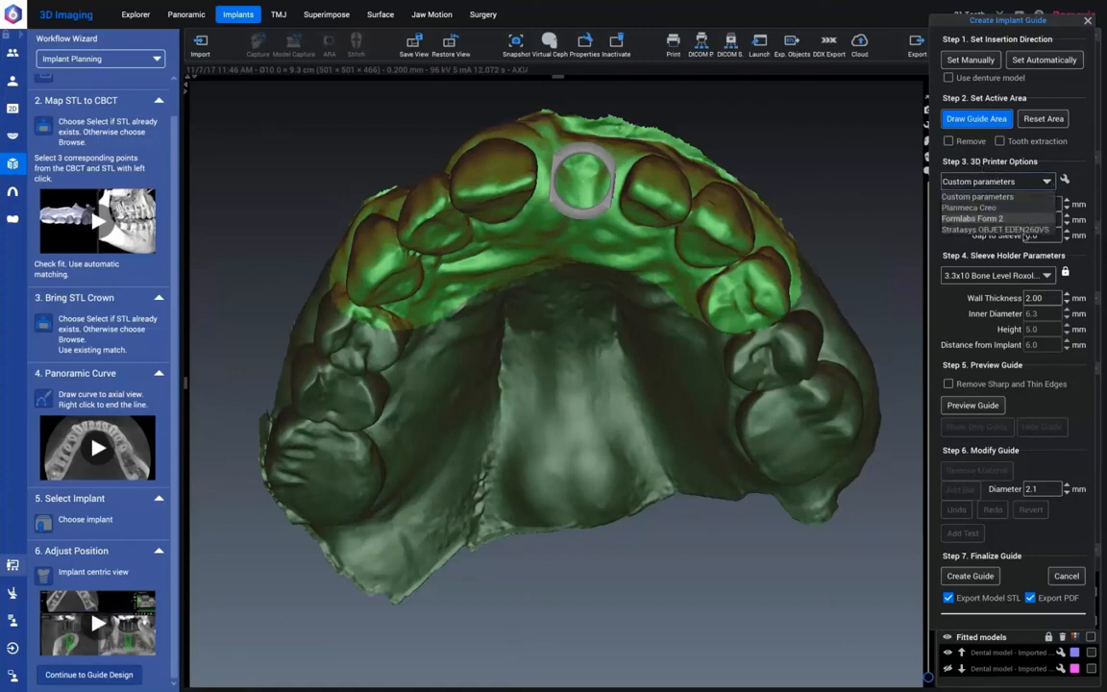
pyautogui.click(1049, 184)
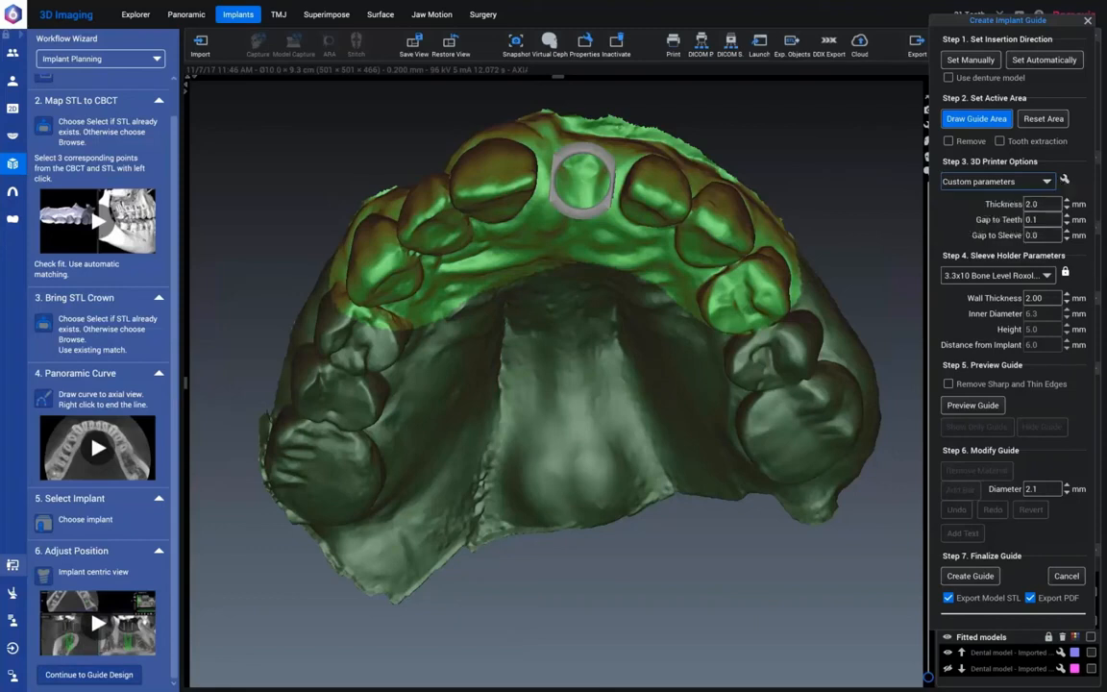
pyautogui.click(1029, 204)
pyautogui.press('BackSpace')
pyautogui.write('3')
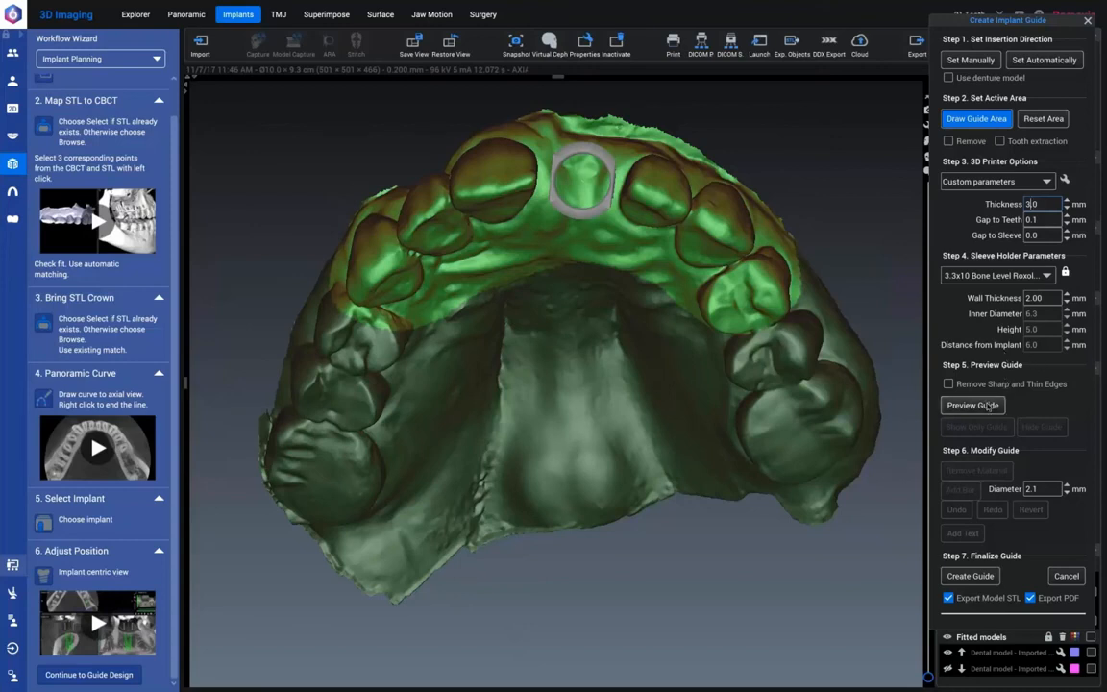
pyautogui.click(964, 406)
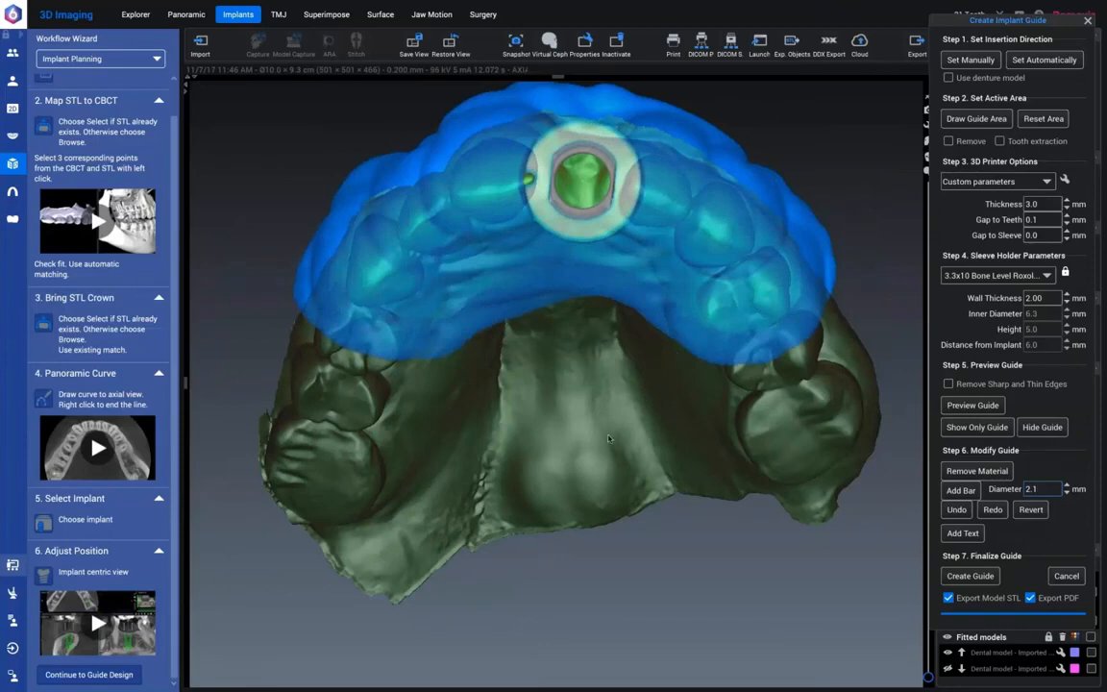
# - Remove the guide material covering the labial gum, cutting along the gingival margin across the whole front of the guide
pyautogui.moveTo(602, 469); pyautogui.dragTo(618, 490)
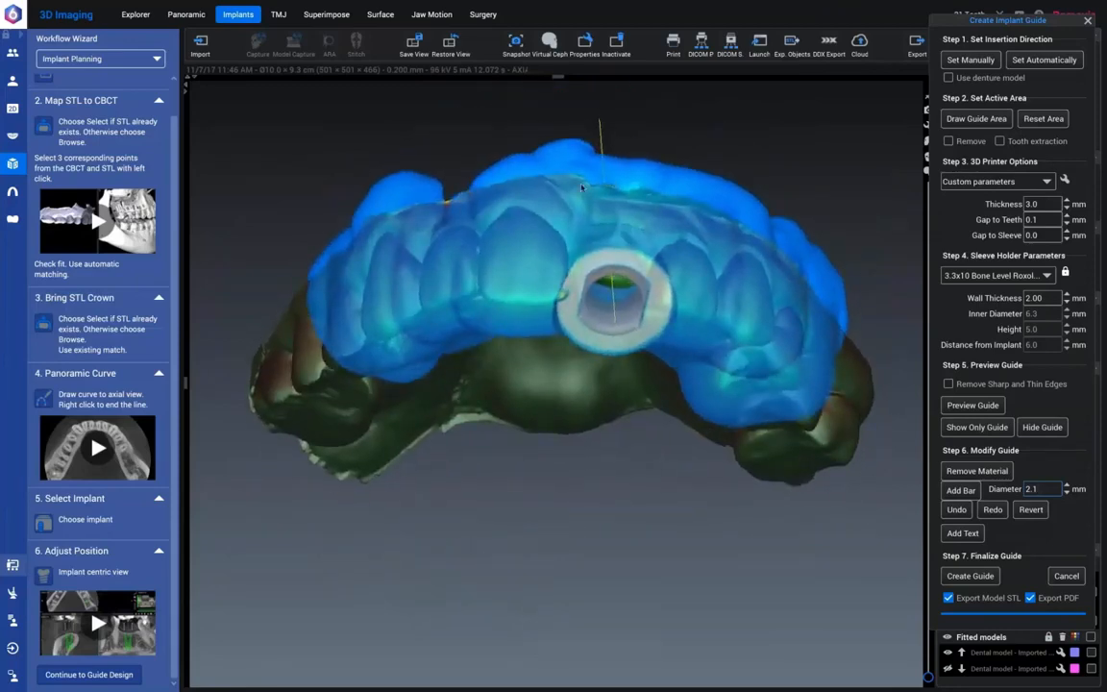
pyautogui.click(967, 472)
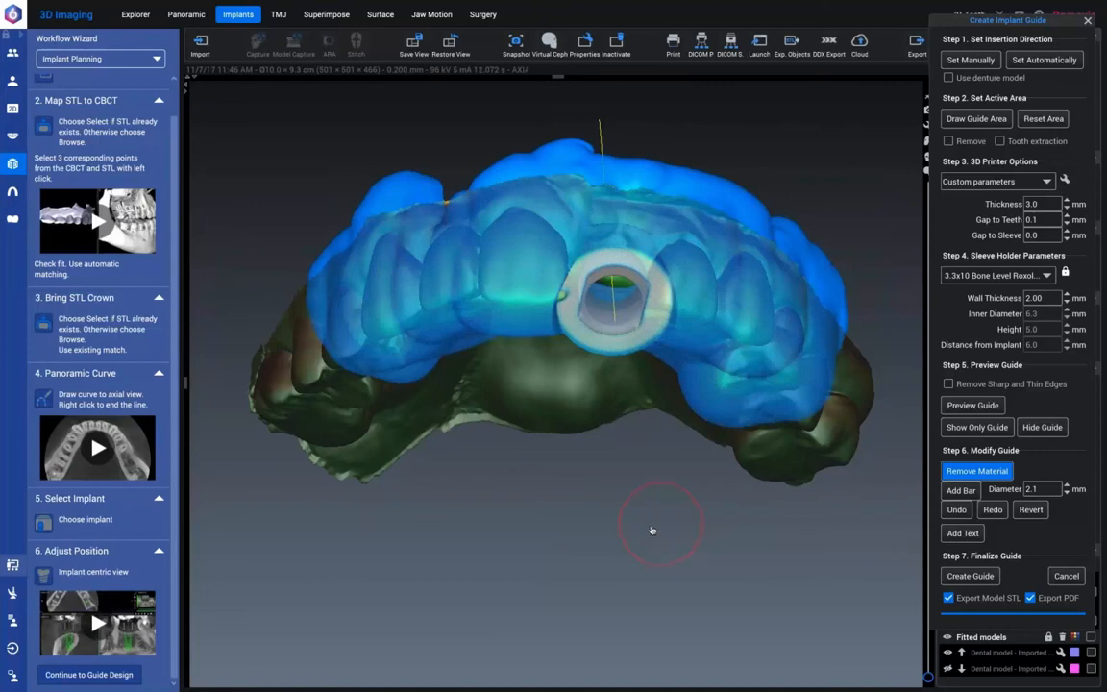
pyautogui.moveTo(653, 530); pyautogui.dragTo(653, 571)
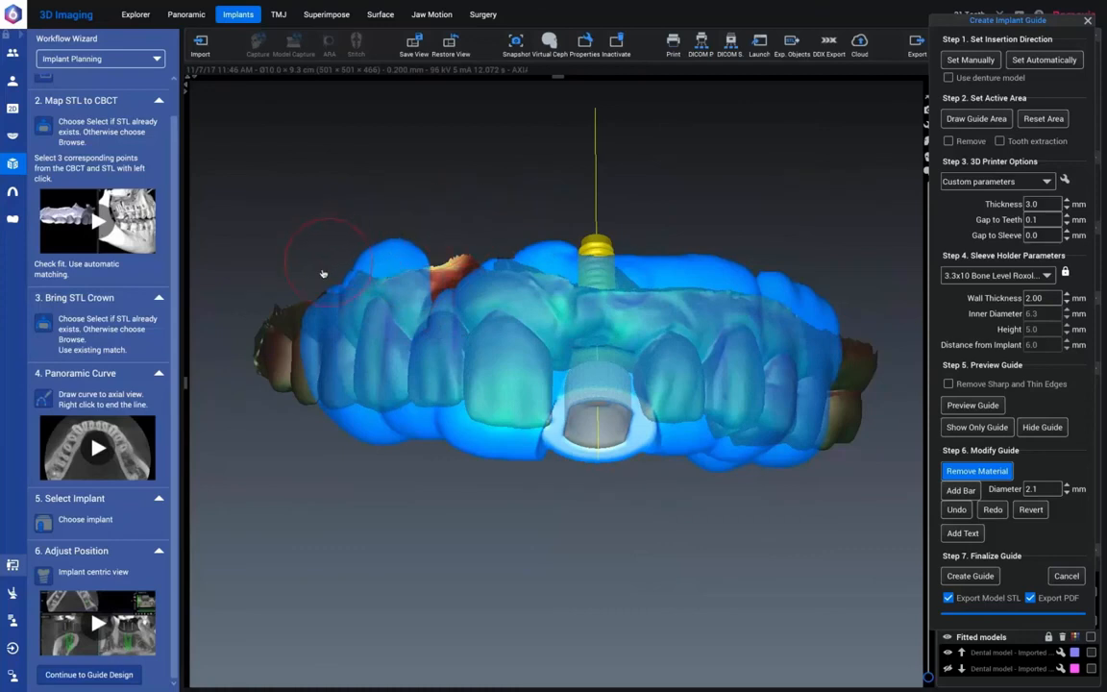
pyautogui.moveTo(346, 274)
pyautogui.mouseDown()
pyautogui.moveTo(387, 261)
pyautogui.moveTo(616, 278)
pyautogui.mouseUp()
pyautogui.moveTo(691, 287)
pyautogui.mouseDown()
pyautogui.moveTo(722, 270)
pyautogui.moveTo(848, 310)
pyautogui.mouseUp()
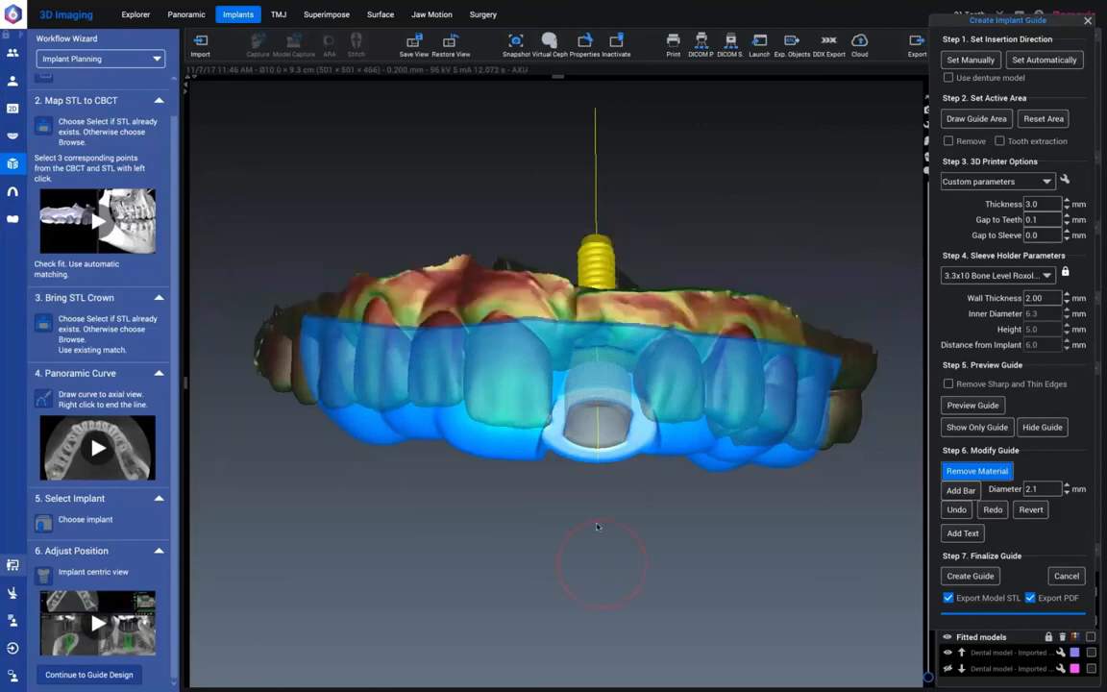
# - Remove the guide's palatal material behind the teeth on both sides, including the loose fragment on the palate
pyautogui.moveTo(579, 358)
pyautogui.mouseDown()
pyautogui.moveTo(562, 336)
pyautogui.moveTo(496, 371)
pyautogui.moveTo(452, 371)
pyautogui.moveTo(461, 310)
pyautogui.moveTo(486, 270)
pyautogui.moveTo(463, 226)
pyautogui.moveTo(528, 243)
pyautogui.mouseUp()
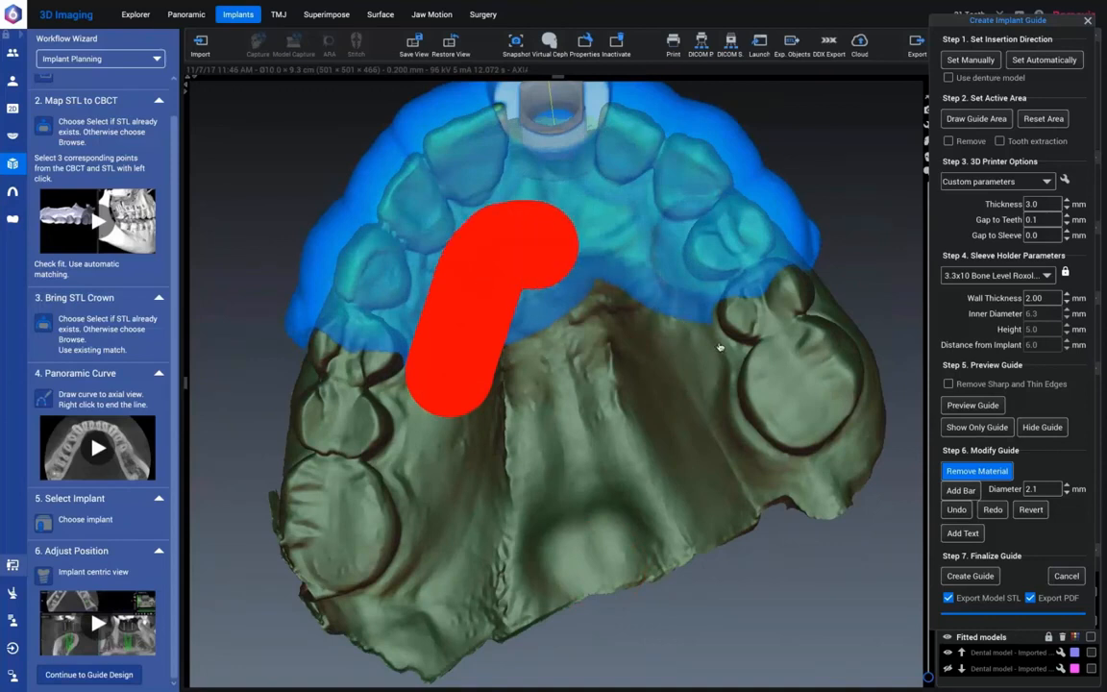
pyautogui.moveTo(727, 347); pyautogui.dragTo(724, 349)
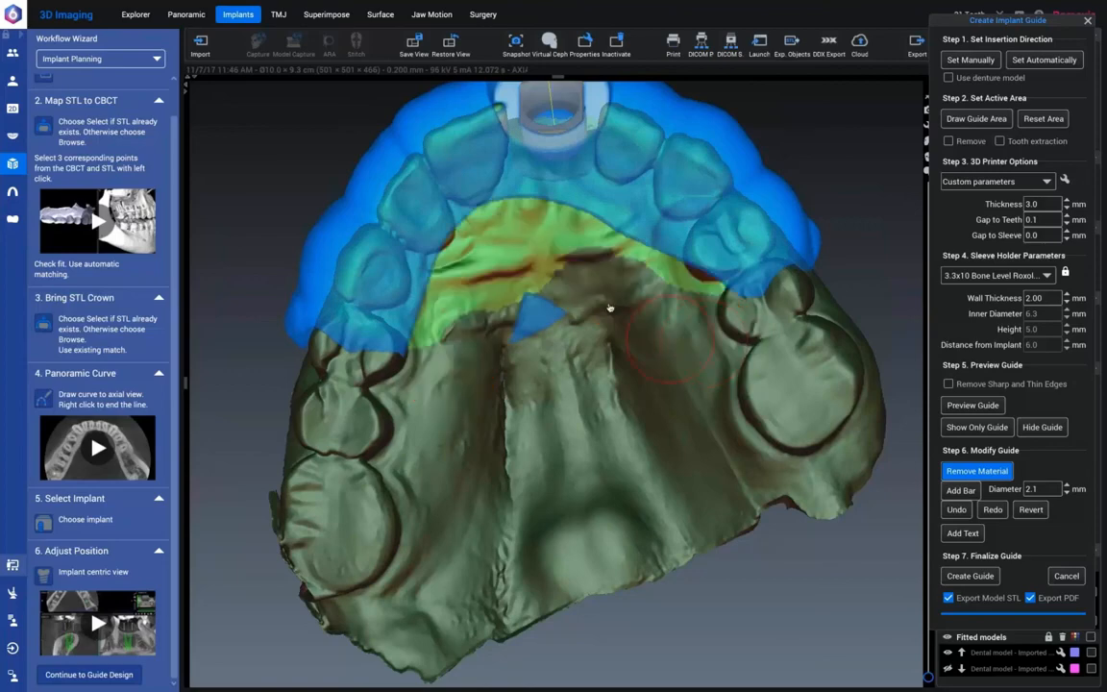
pyautogui.moveTo(559, 300)
pyautogui.mouseDown()
pyautogui.moveTo(535, 323)
pyautogui.moveTo(571, 307)
pyautogui.moveTo(575, 342)
pyautogui.mouseUp()
pyautogui.moveTo(576, 342); pyautogui.dragTo(576, 327, button='middle')
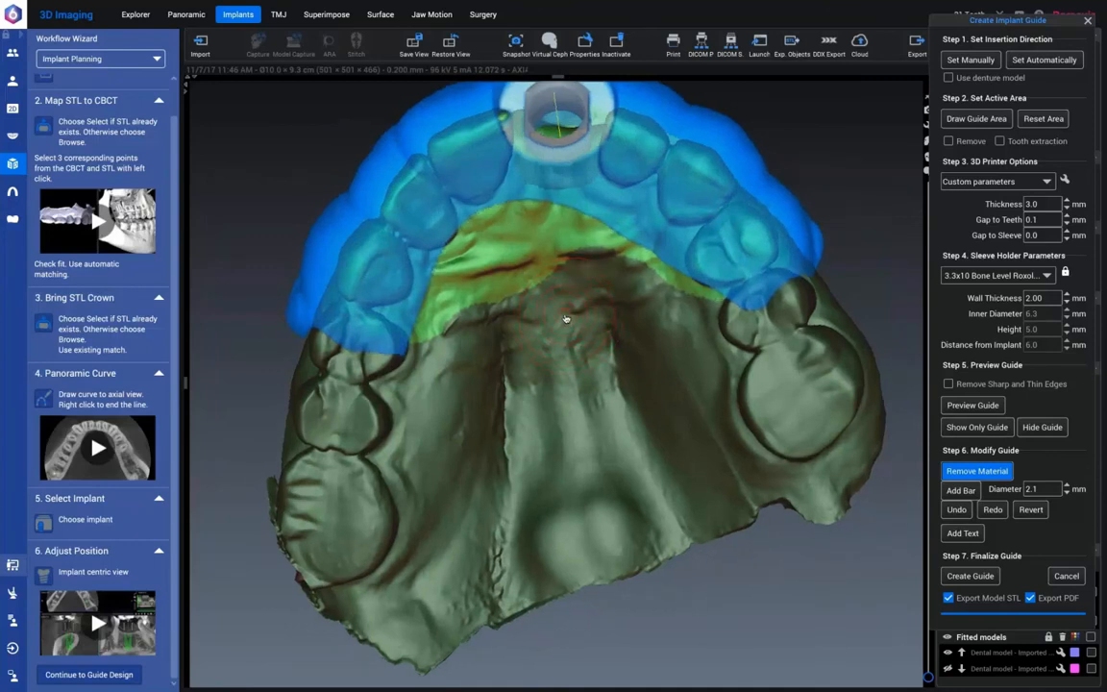
# - Cut three small inspection windows through the guide, over the neighbouring incisor and one tooth on each side, and finish removing material
pyautogui.moveTo(565, 319); pyautogui.dragTo(481, 177, button='middle')
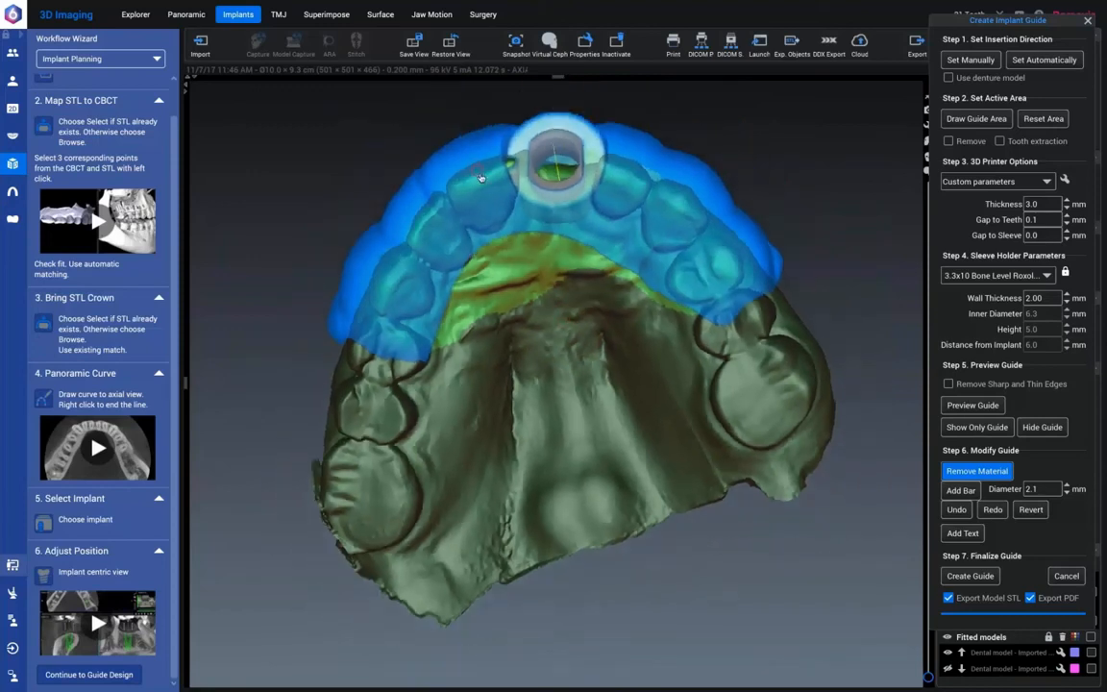
pyautogui.moveTo(481, 175); pyautogui.dragTo(475, 180)
pyautogui.moveTo(673, 208); pyautogui.dragTo(674, 213)
pyautogui.moveTo(400, 278); pyautogui.dragTo(393, 294)
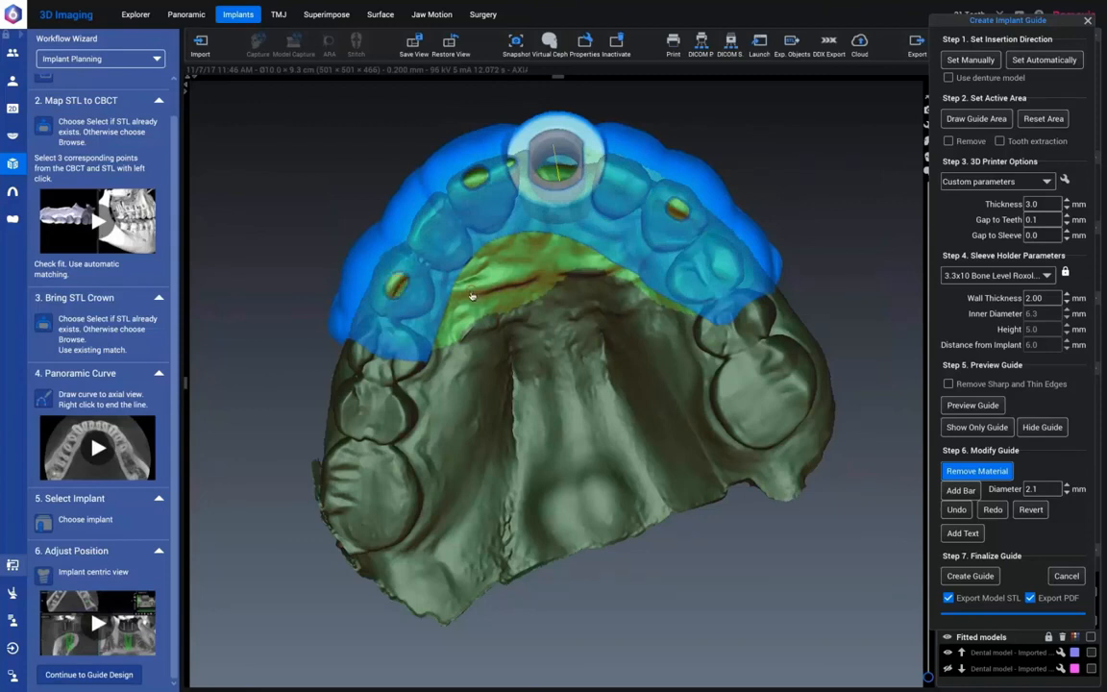
pyautogui.click(981, 472)
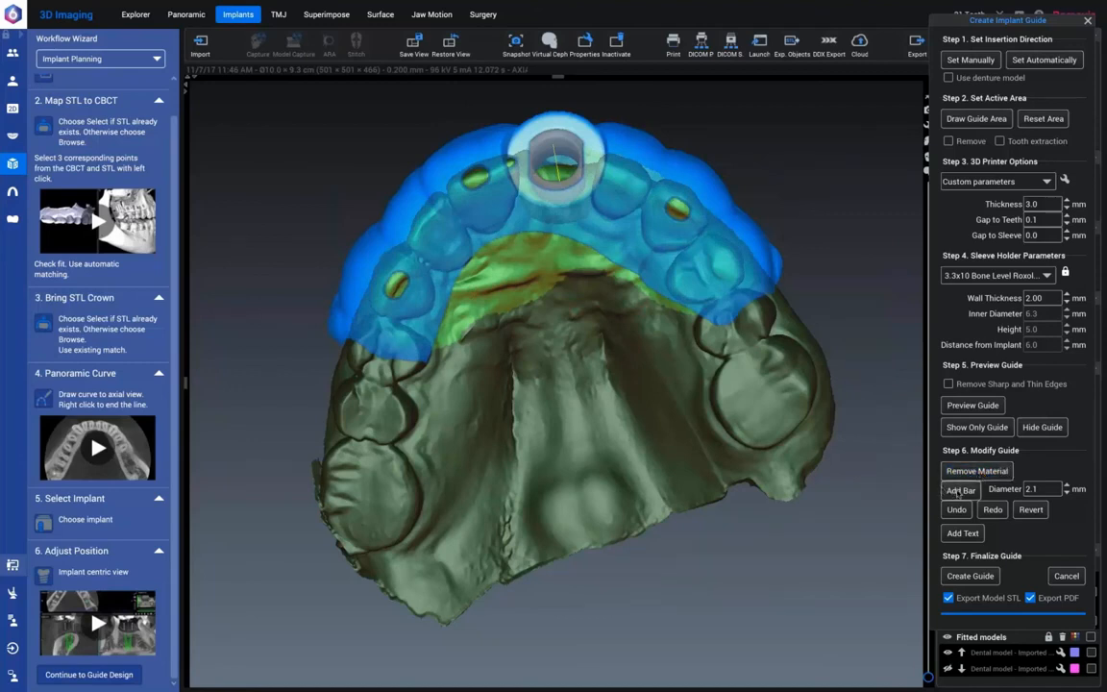
# - Add a reinforcing bar across the palate, joining the guide's two sides at the premolars
pyautogui.click(961, 490)
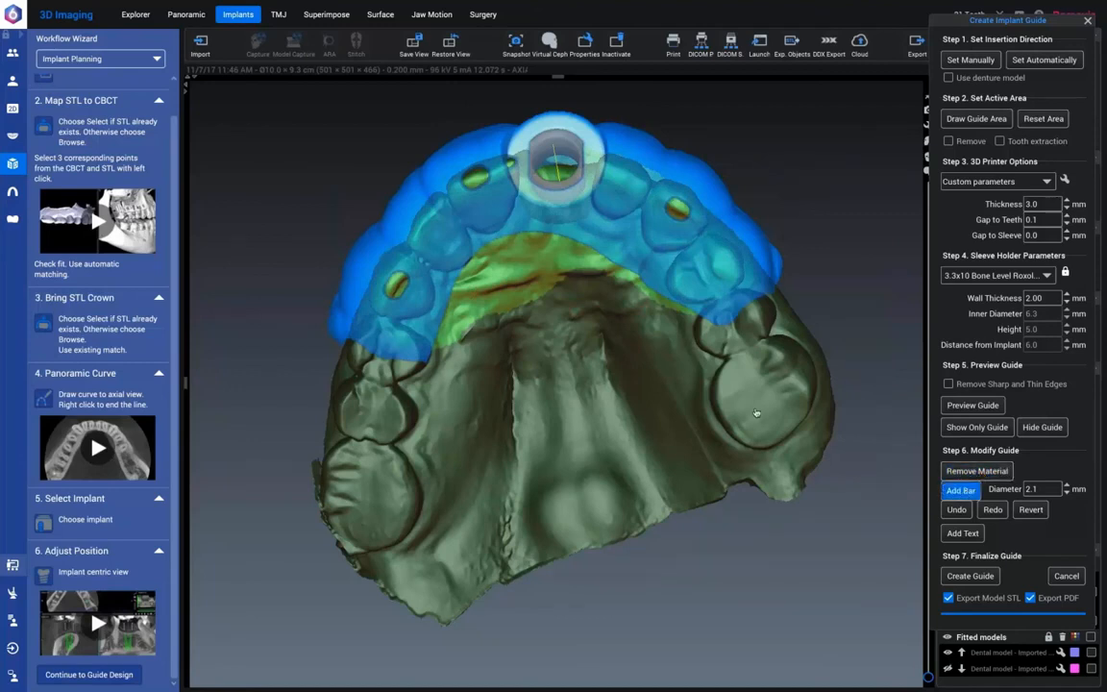
pyautogui.click(418, 292)
pyautogui.click(700, 279)
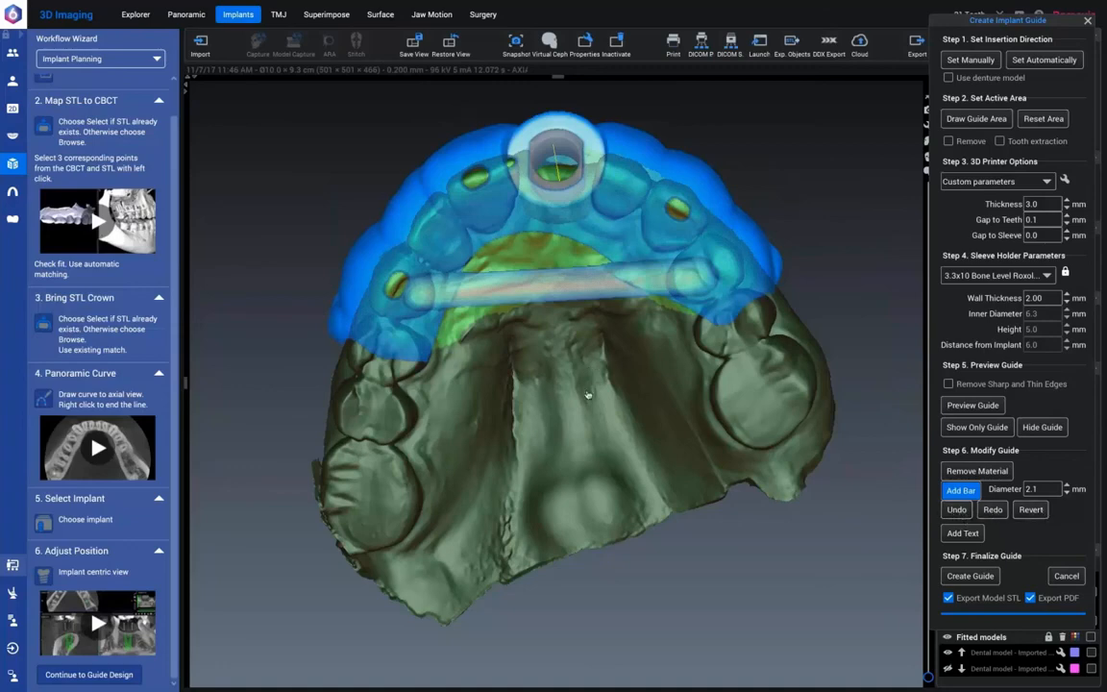
# - Add the text "Romexis" to the labial surface of the guide beside the sleeve, replacing the suggested text
pyautogui.moveTo(586, 466); pyautogui.dragTo(594, 454)
pyautogui.moveTo(638, 516)
pyautogui.mouseDown()
pyautogui.moveTo(647, 537)
pyautogui.moveTo(653, 529)
pyautogui.mouseUp()
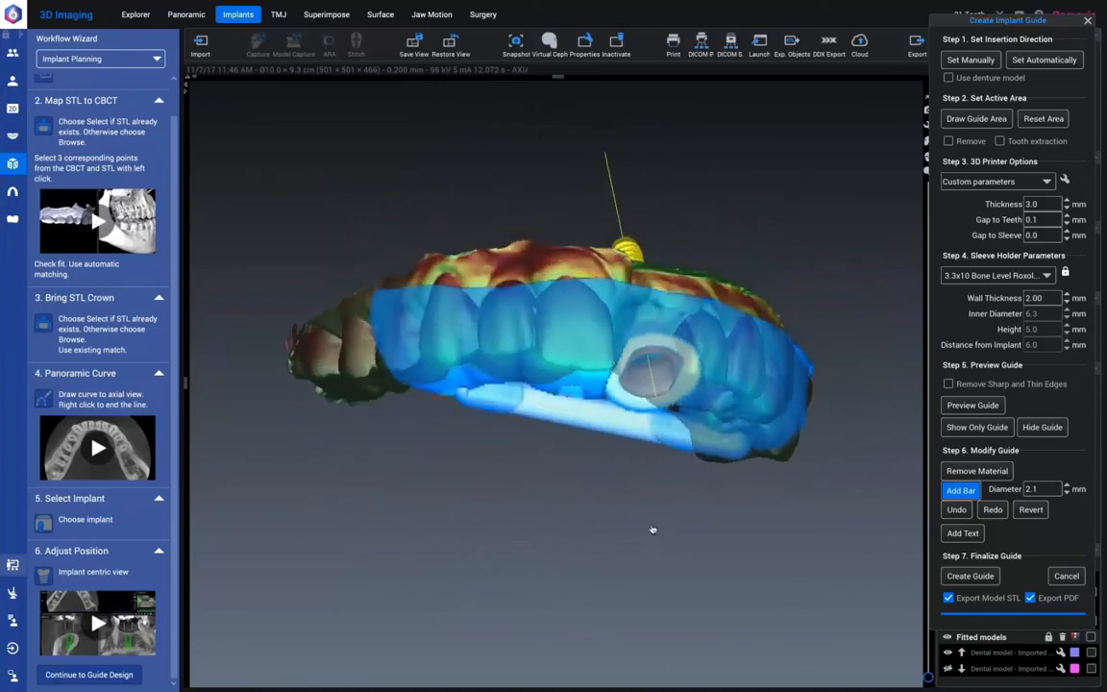
pyautogui.click(963, 533)
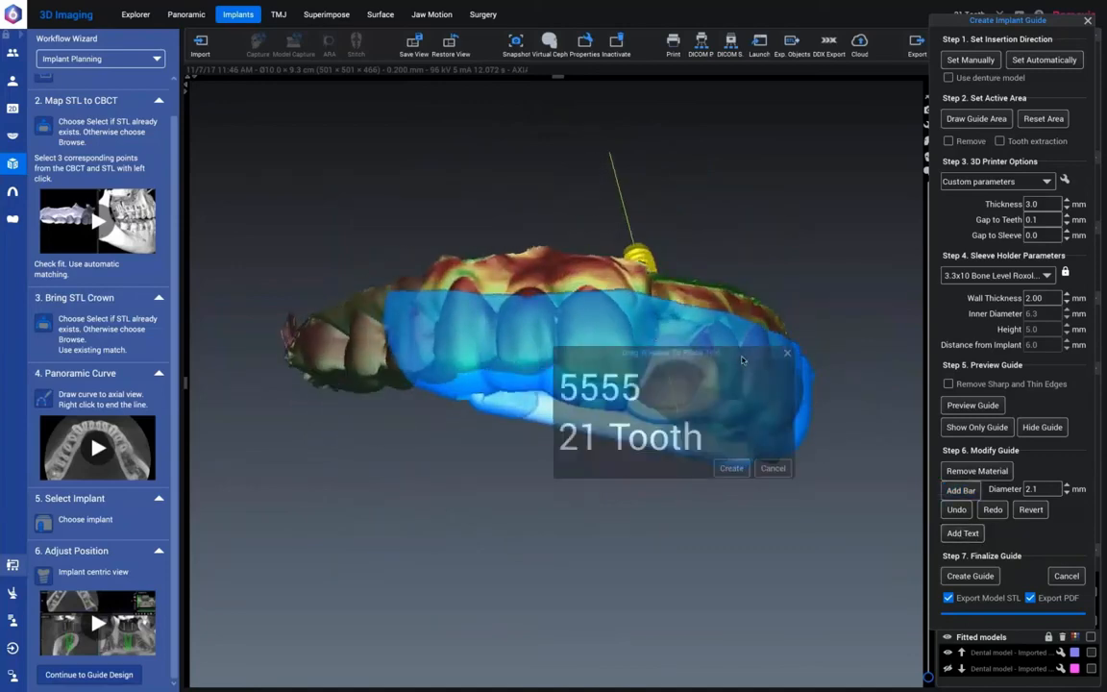
pyautogui.moveTo(704, 400); pyautogui.dragTo(429, 311)
pyautogui.write('R')
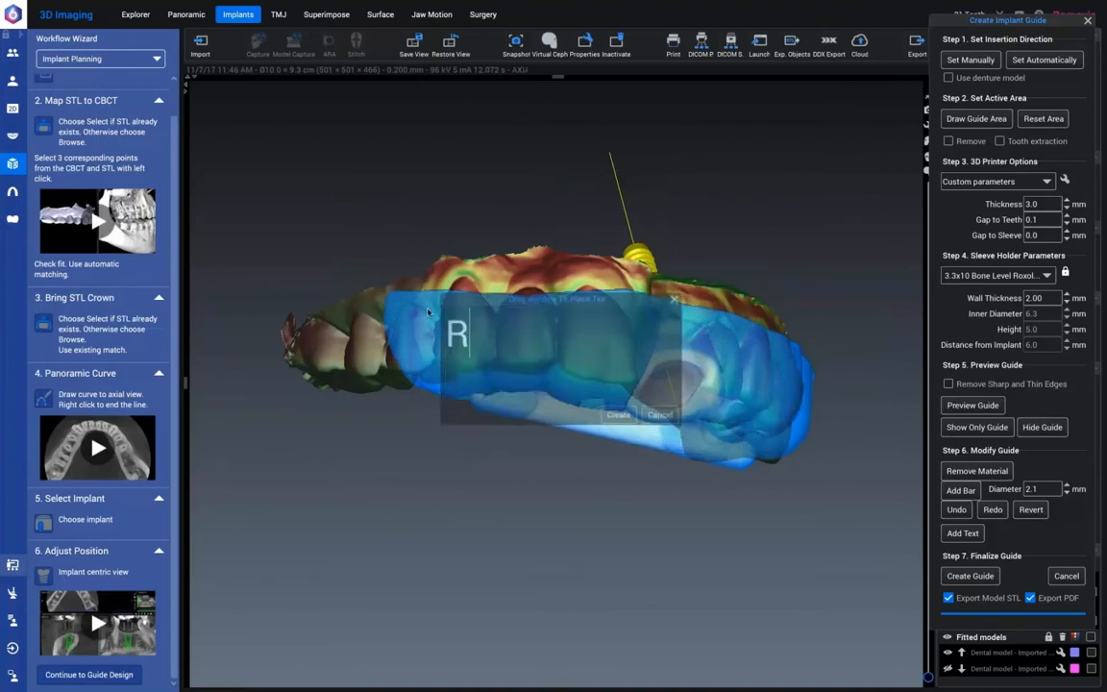
pyautogui.write('omexis')
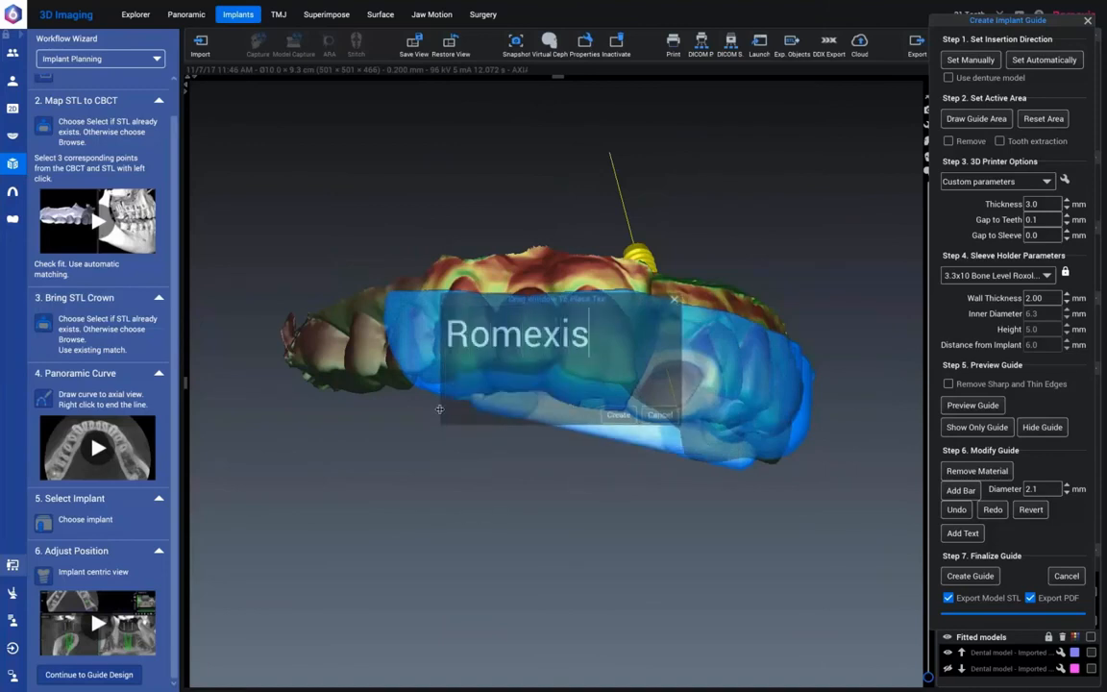
pyautogui.click(616, 415)
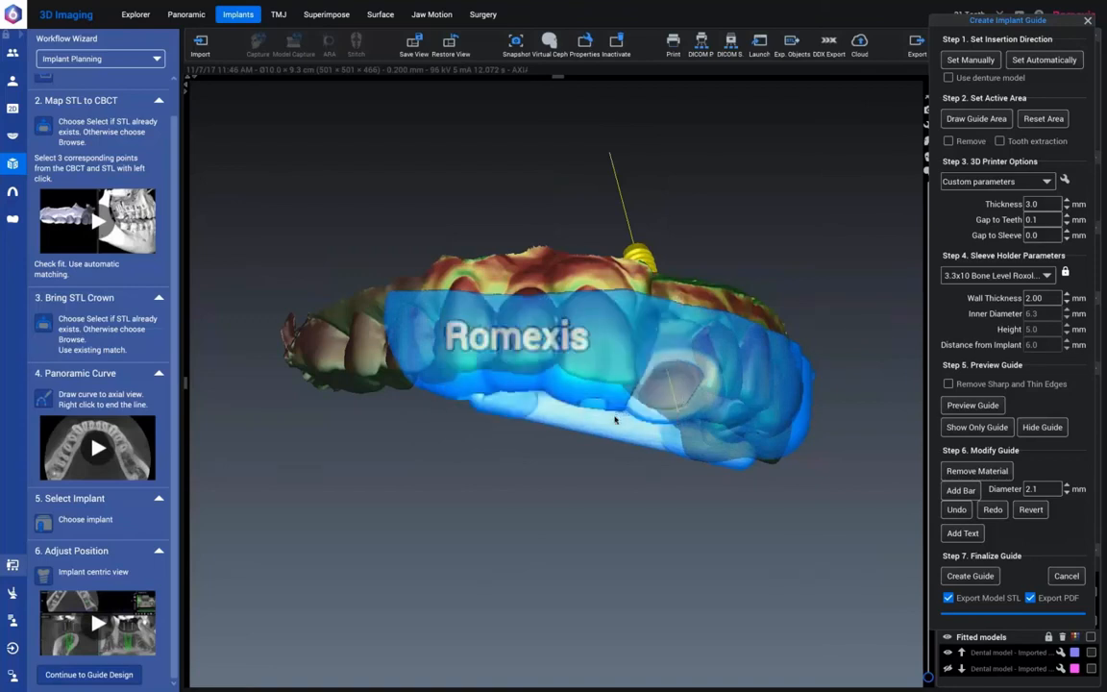
# - Turn off the model STL export, keep the PDF export, and create the final guide, accepting the disclaimer
pyautogui.moveTo(528, 354); pyautogui.dragTo(588, 409)
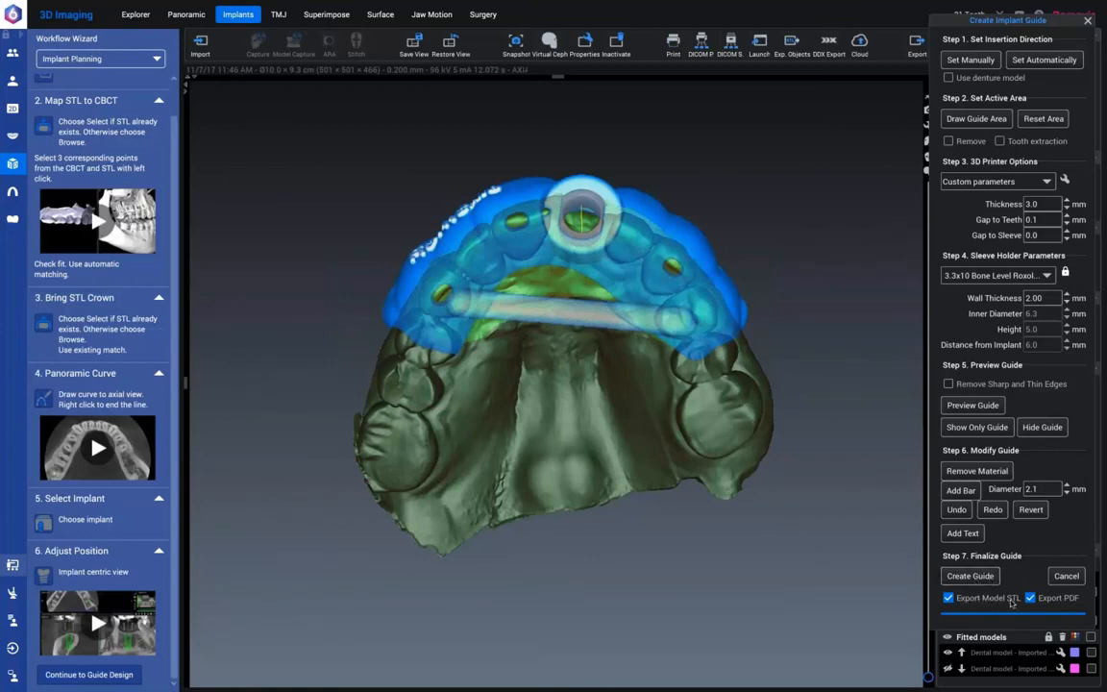
pyautogui.click(949, 598)
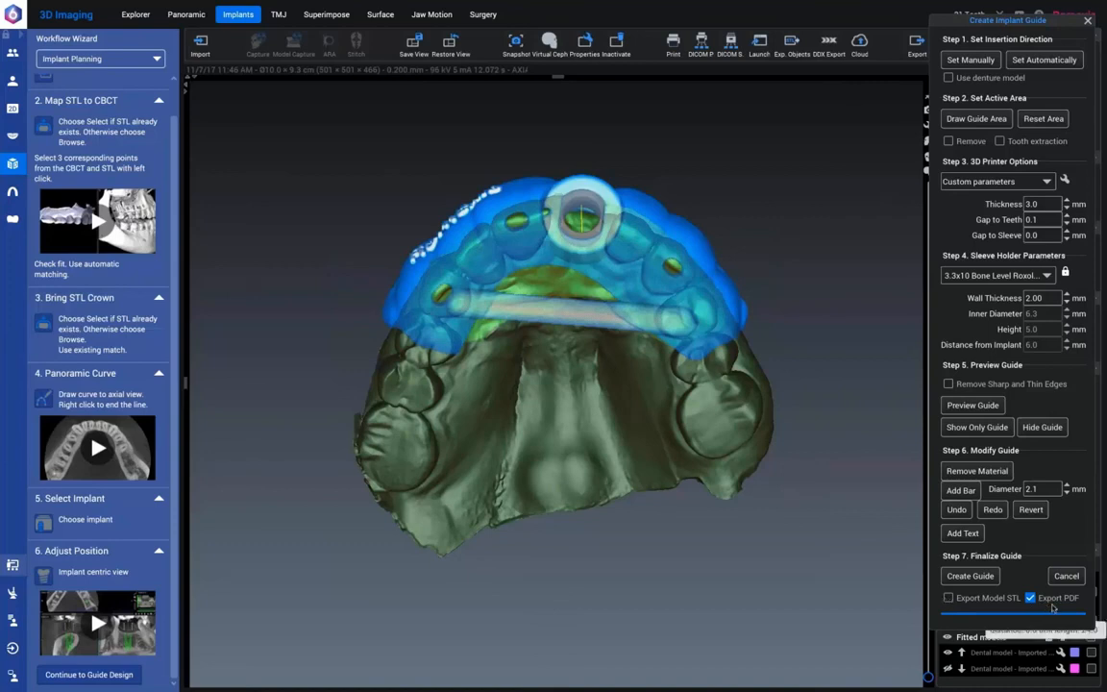
pyautogui.click(968, 576)
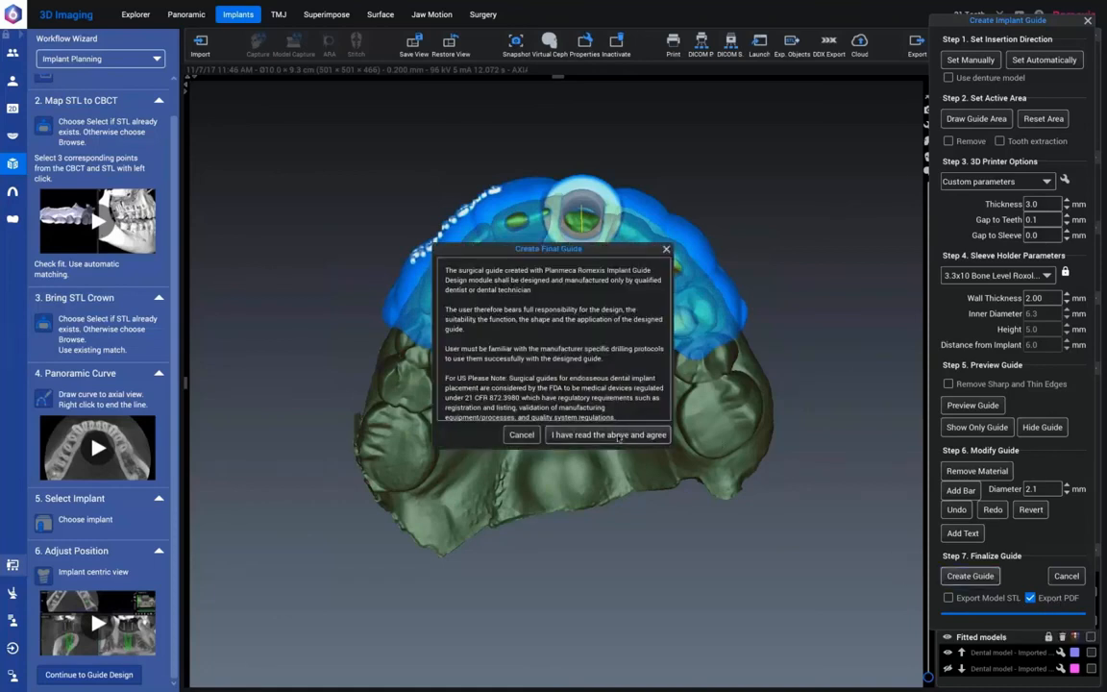
pyautogui.click(619, 437)
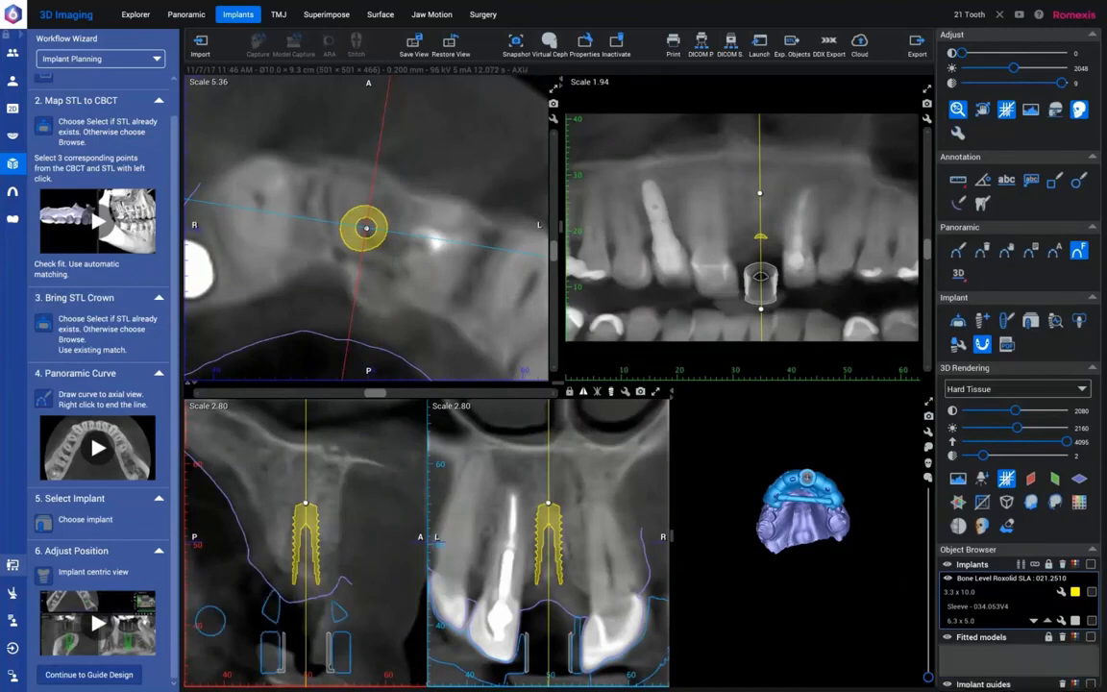
# - Create an implant report with the comment "romexis 6" and save it as a PDF
pyautogui.click(1006, 344)
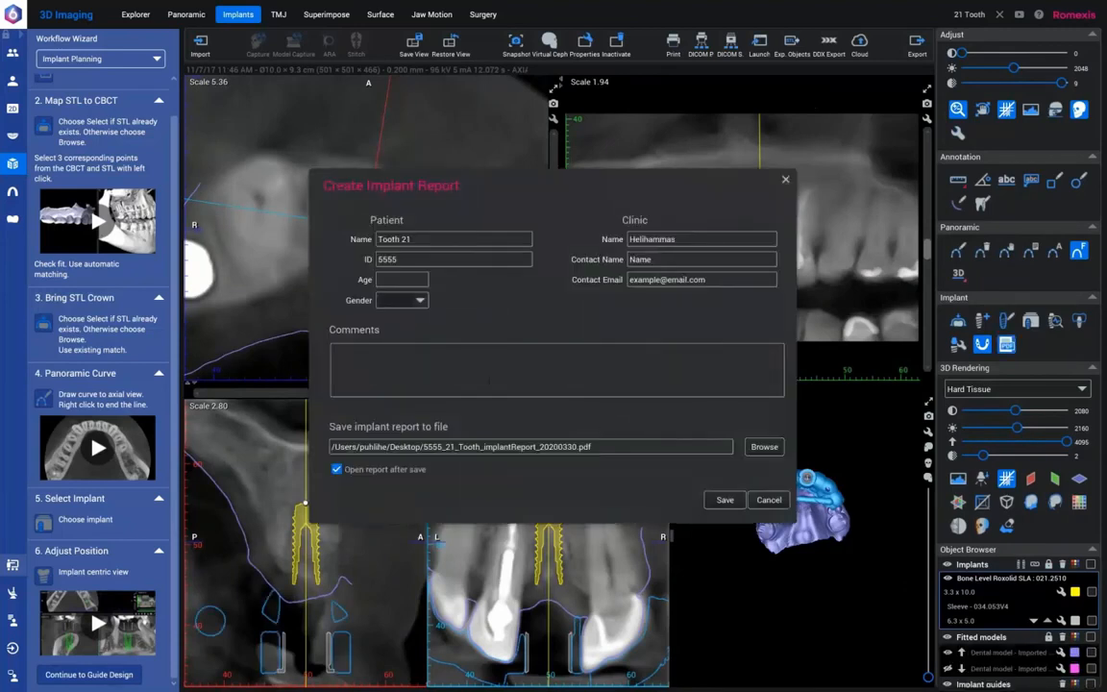
pyautogui.click(491, 379)
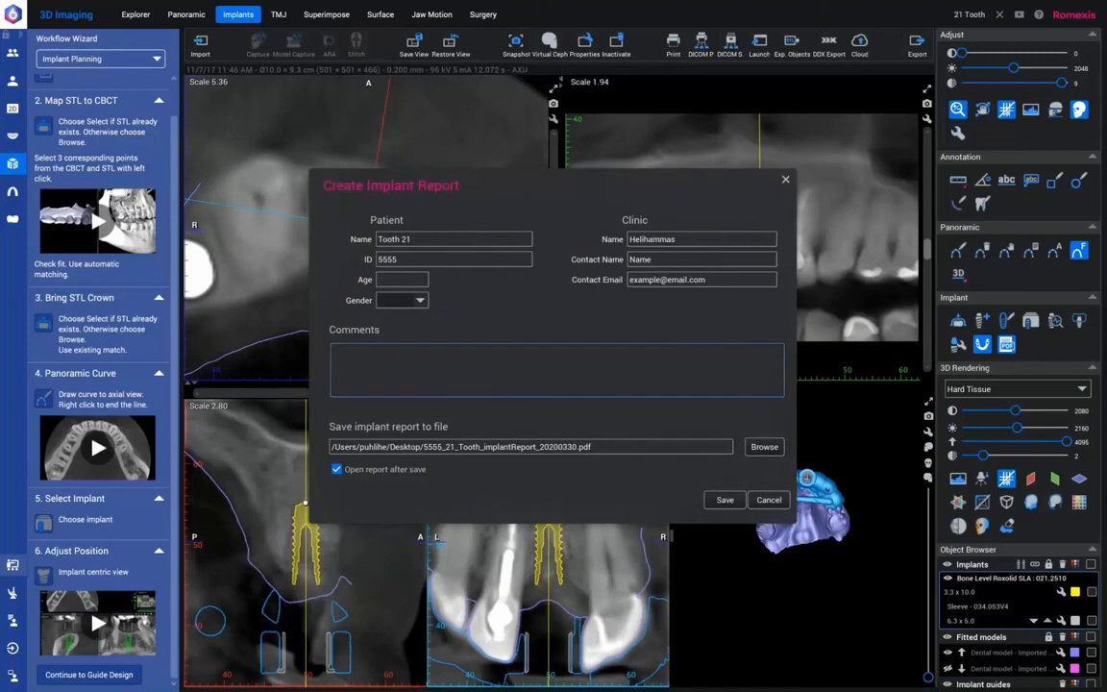
pyautogui.write('romexi')
pyautogui.write('s i')
pyautogui.click(724, 500)
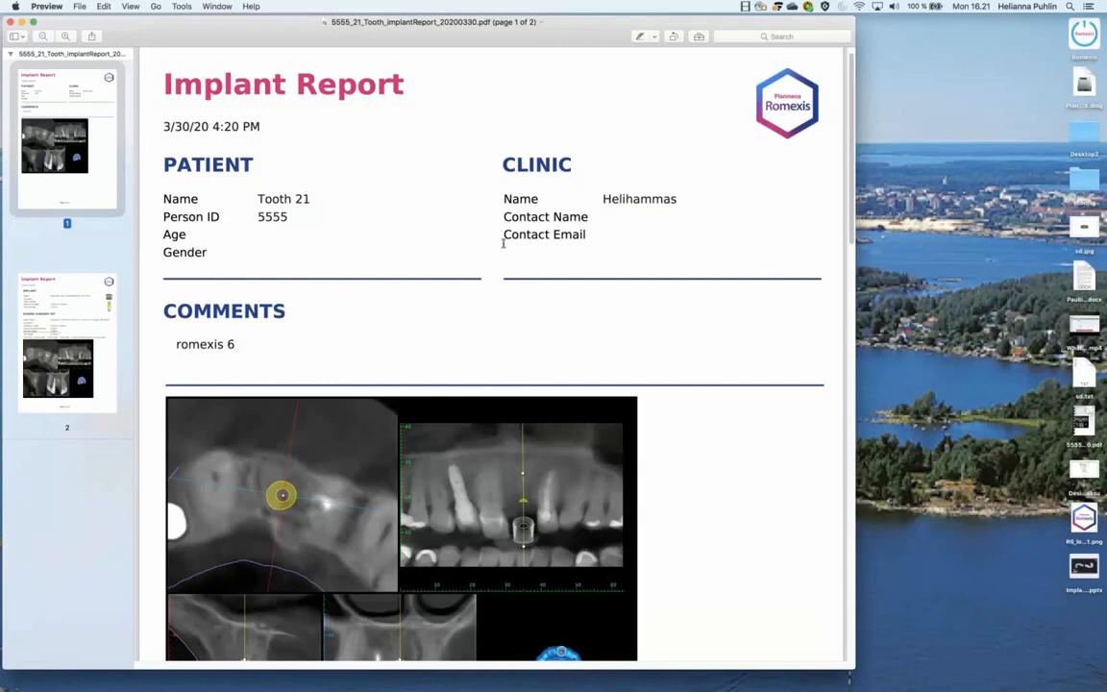
# - Review both pages of the saved implant report, including the guided surgery kit details, and return to Planmeca Romexis
pyautogui.scroll(1, 443, 277)
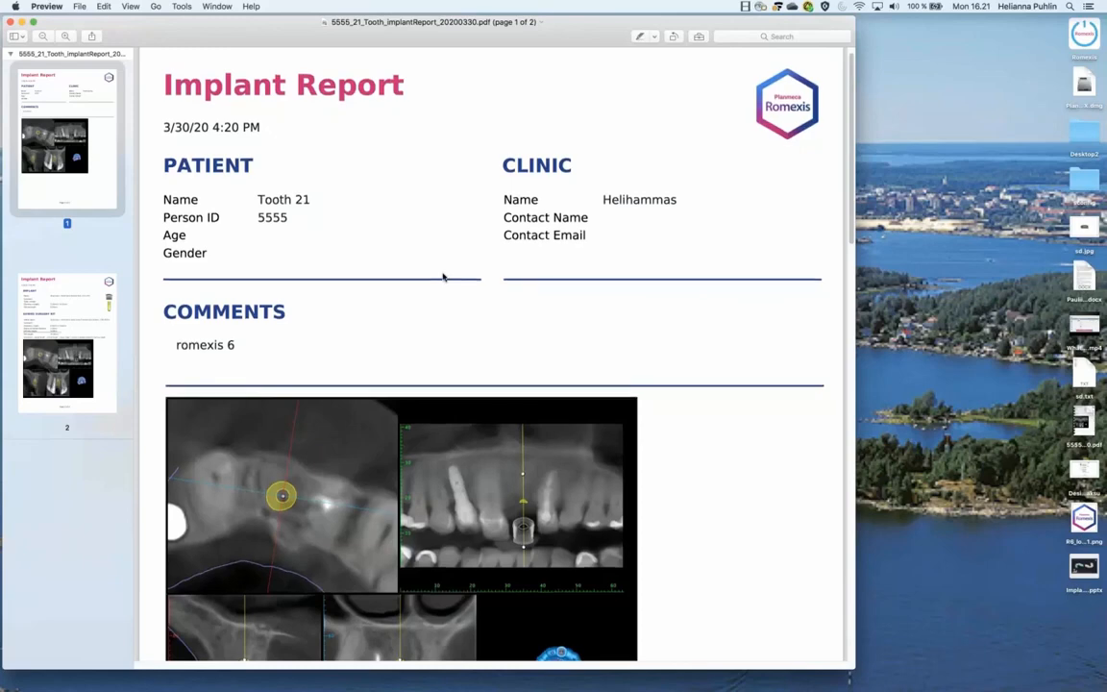
pyautogui.scroll(-5, 443, 277)
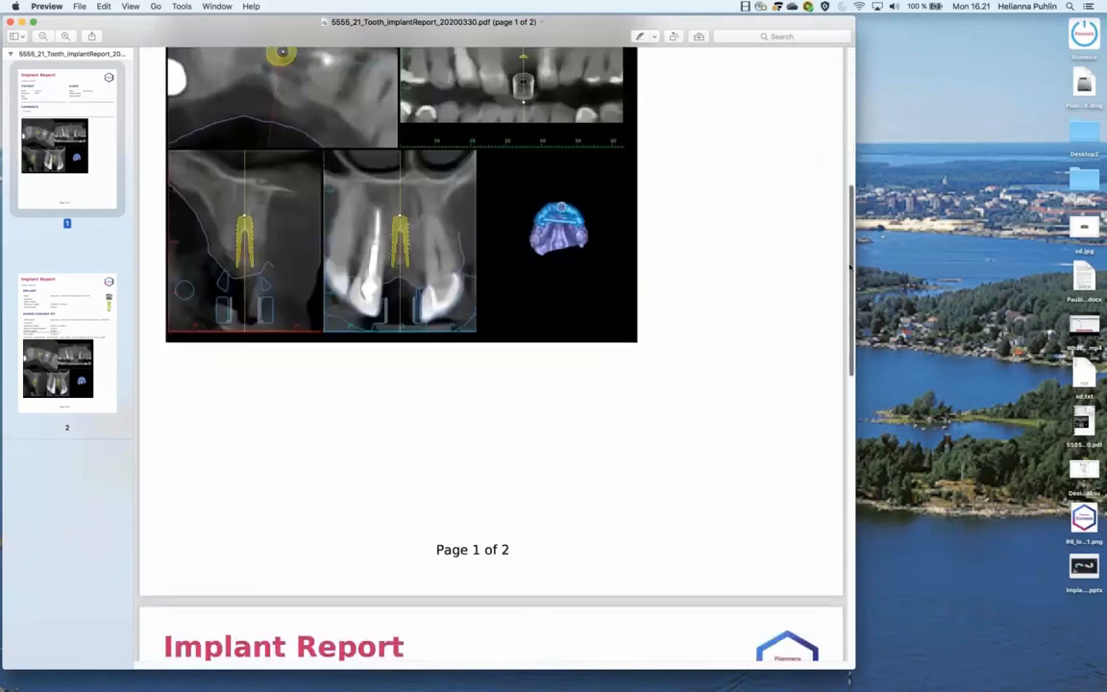
pyautogui.scroll(-2, 849, 269)
pyautogui.moveTo(848, 293); pyautogui.dragTo(881, 452)
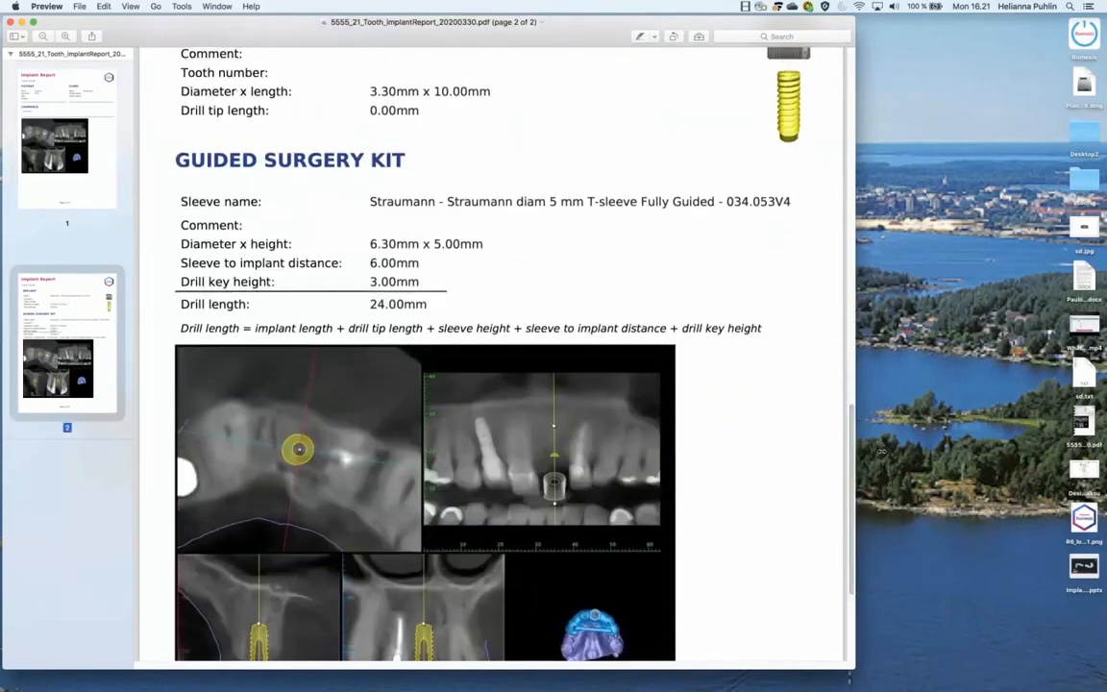
pyautogui.hotkey('ctrl', 'Right')
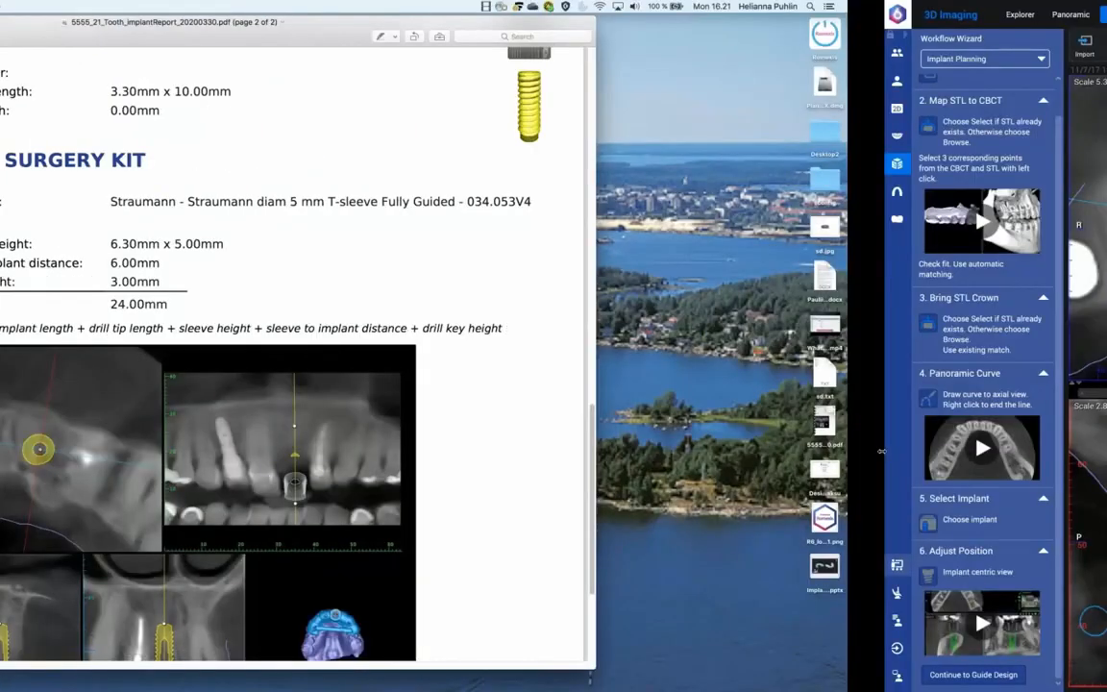
# - In the Extraction Tooth case, raise the 3D rendering threshold to 4095 to isolate the dental model from the bone
pyautogui.scroll(5, 788, 460)
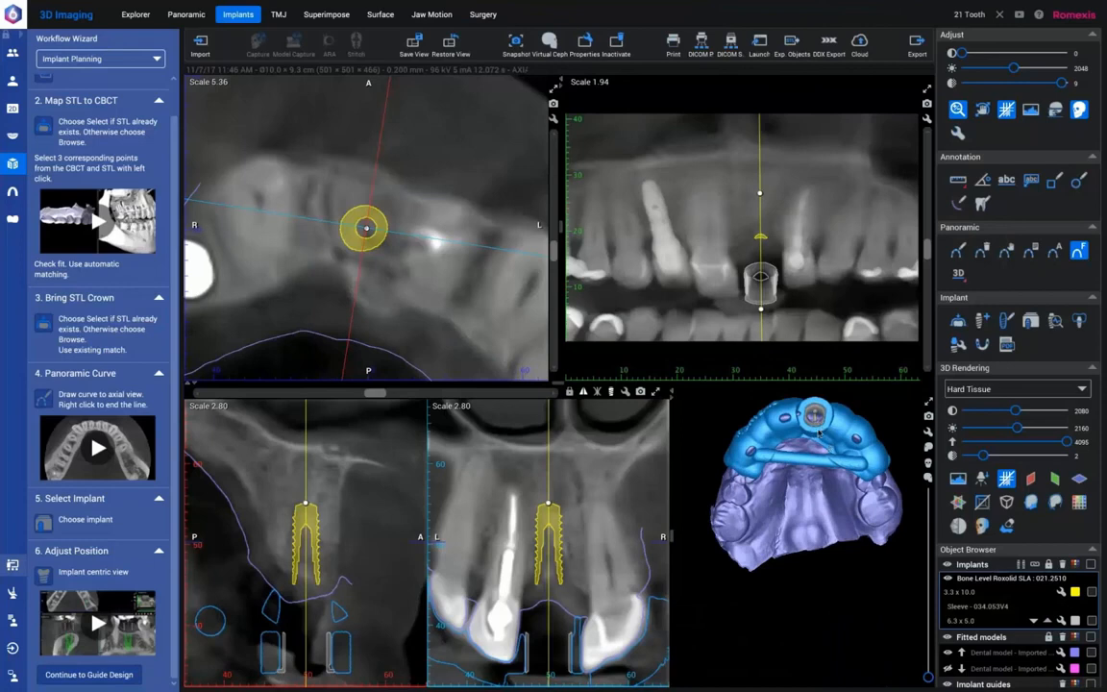
pyautogui.moveTo(737, 426); pyautogui.dragTo(804, 509)
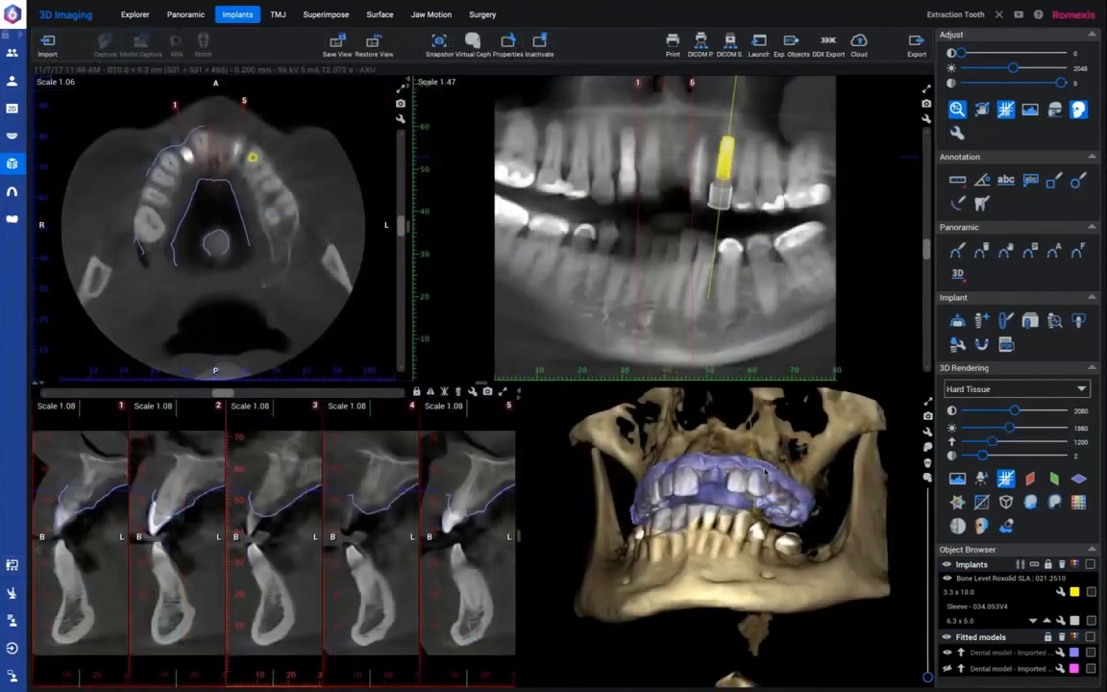
pyautogui.scroll(2, 766, 474)
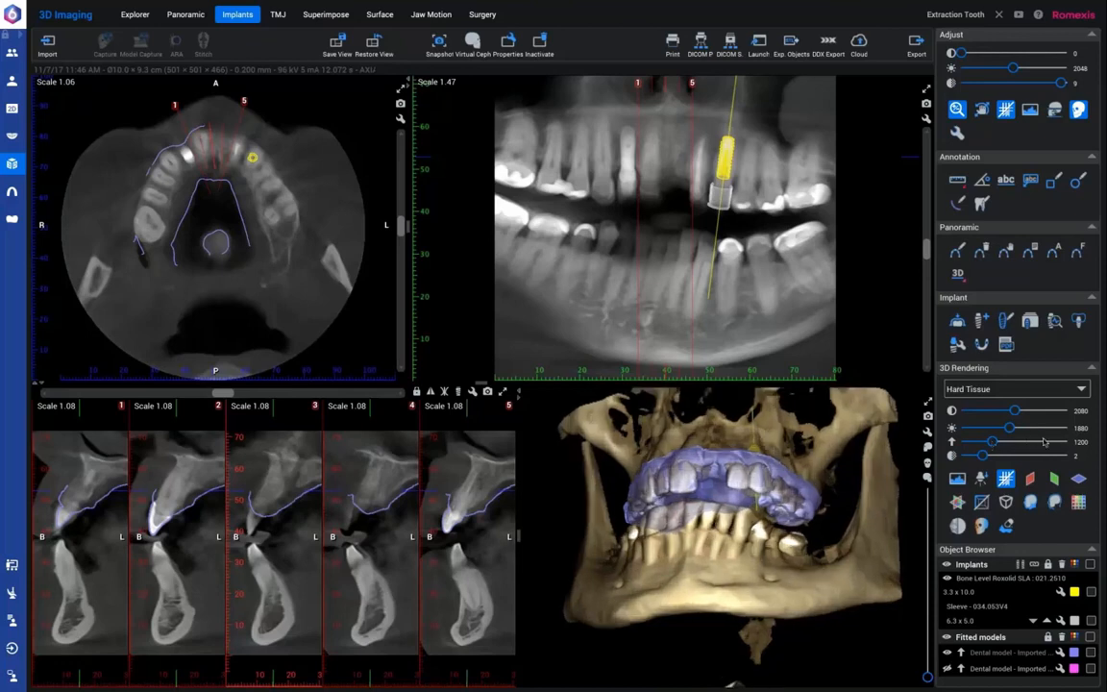
pyautogui.moveTo(1045, 441); pyautogui.dragTo(1076, 452)
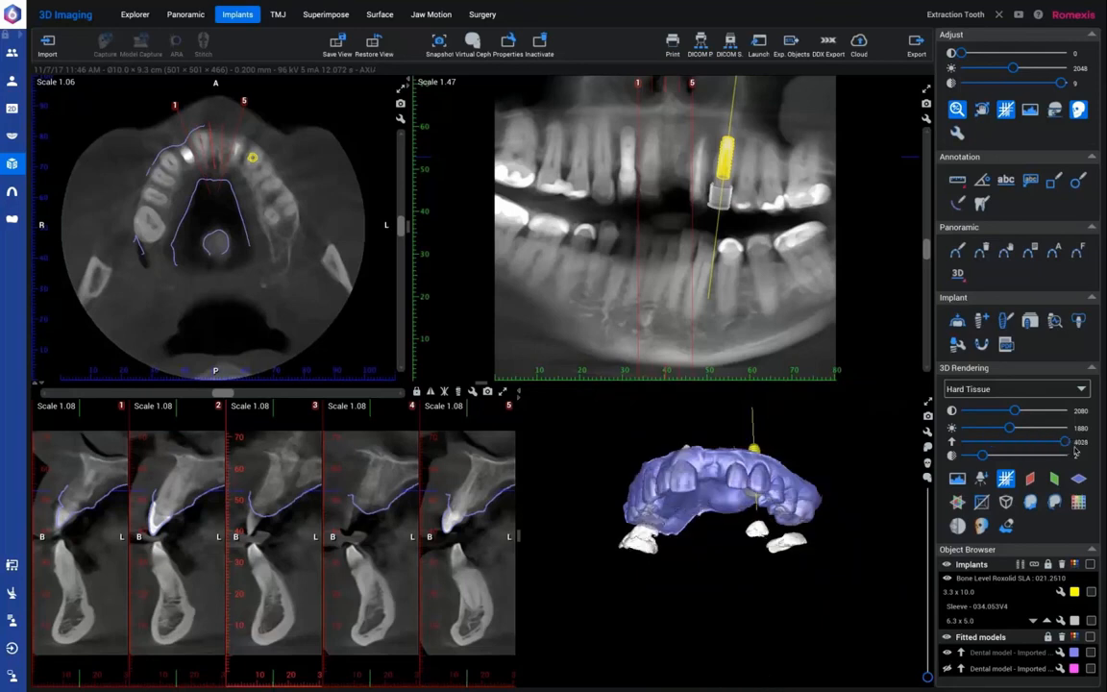
pyautogui.moveTo(797, 450); pyautogui.dragTo(762, 489)
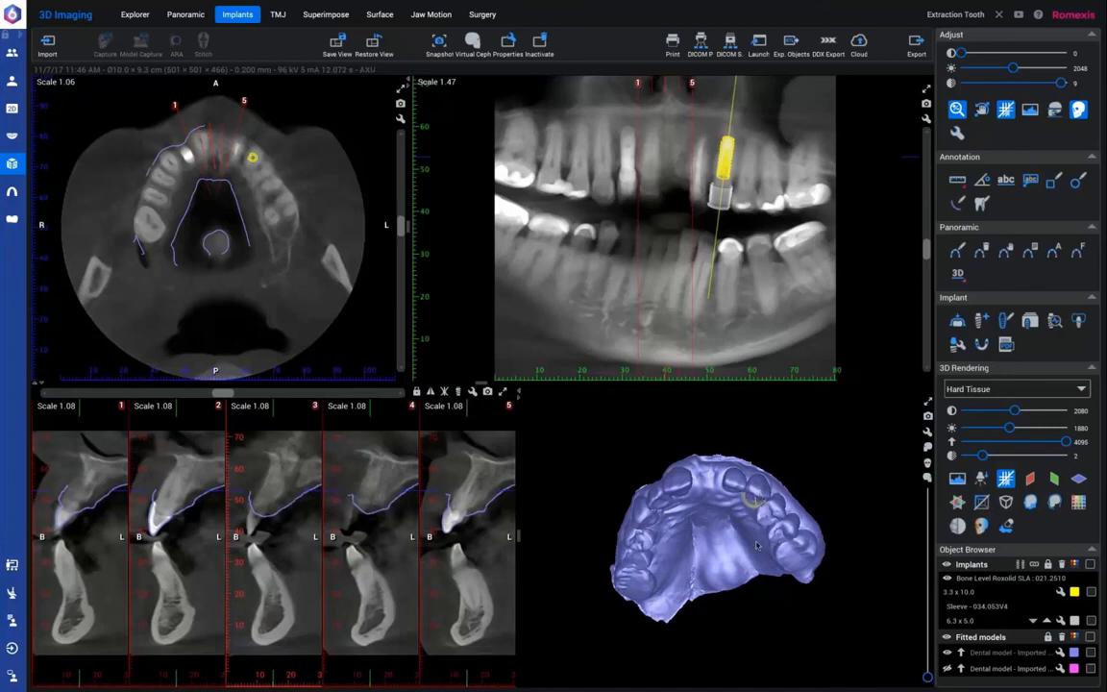
# - Start a new implant guide and draw the guide area over the implant-site tooth, the tooth in front and two teeth behind it
pyautogui.click(957, 344)
pyautogui.click(981, 344)
pyautogui.click(981, 344)
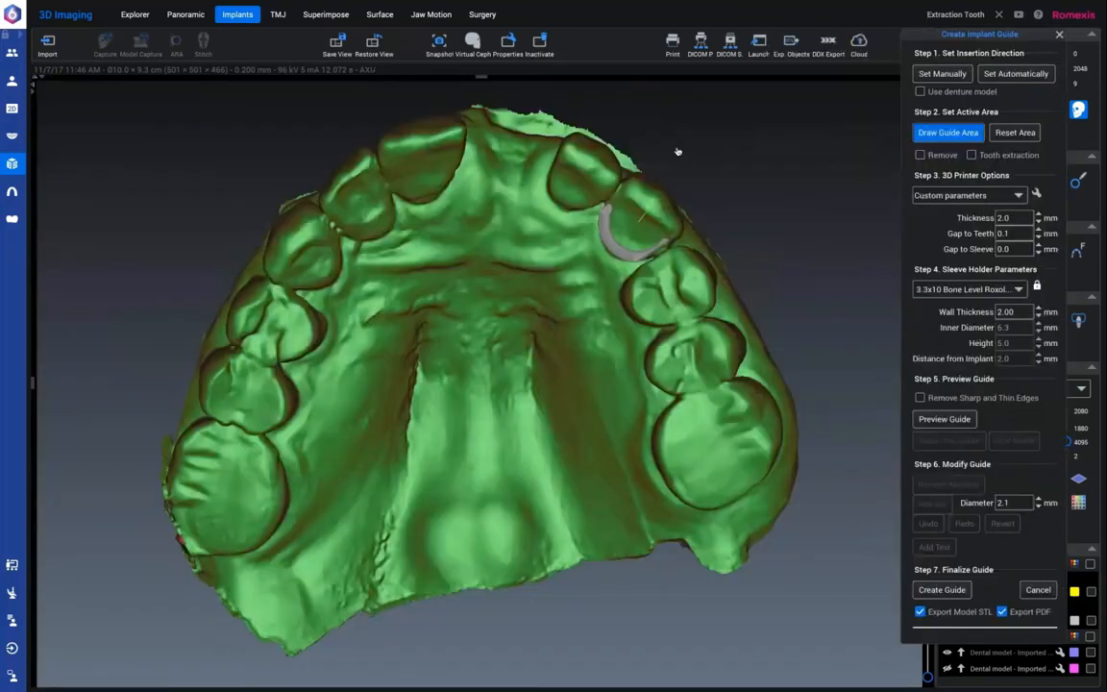
pyautogui.click(659, 137)
pyautogui.moveTo(525, 199)
pyautogui.mouseDown()
pyautogui.moveTo(606, 321)
pyautogui.moveTo(667, 371)
pyautogui.moveTo(730, 365)
pyautogui.moveTo(769, 317)
pyautogui.moveTo(754, 231)
pyautogui.moveTo(723, 191)
pyautogui.mouseUp()
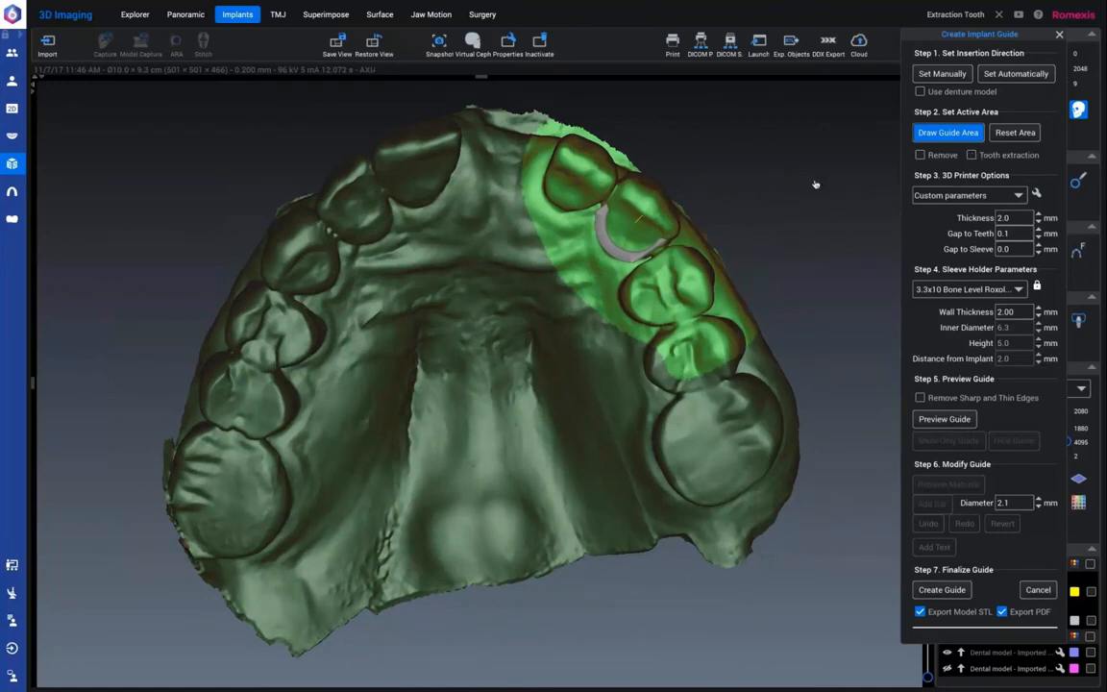
pyautogui.moveTo(814, 191); pyautogui.dragTo(813, 191)
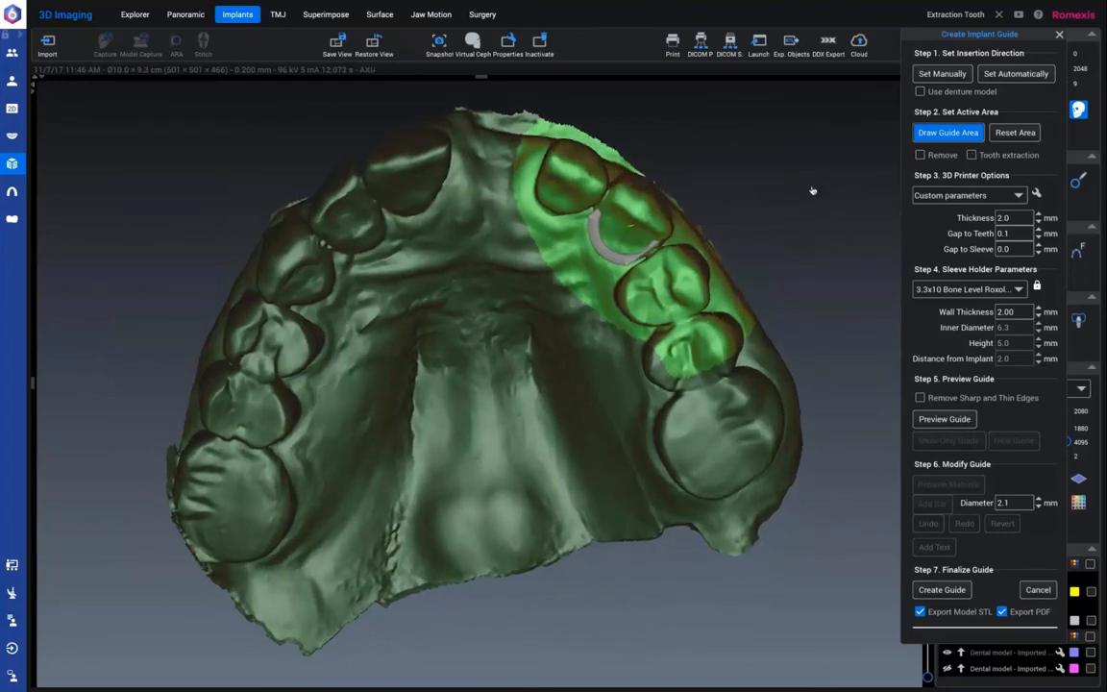
# - Mark the tooth at the implant site as a tooth extraction area, and turn the extraction marking option off
pyautogui.click(995, 155)
pyautogui.moveTo(634, 182)
pyautogui.mouseDown()
pyautogui.moveTo(608, 223)
pyautogui.moveTo(625, 248)
pyautogui.moveTo(658, 245)
pyautogui.moveTo(642, 185)
pyautogui.moveTo(612, 218)
pyautogui.moveTo(632, 237)
pyautogui.moveTo(598, 250)
pyautogui.mouseUp()
pyautogui.moveTo(598, 250); pyautogui.dragTo(661, 271, button='middle')
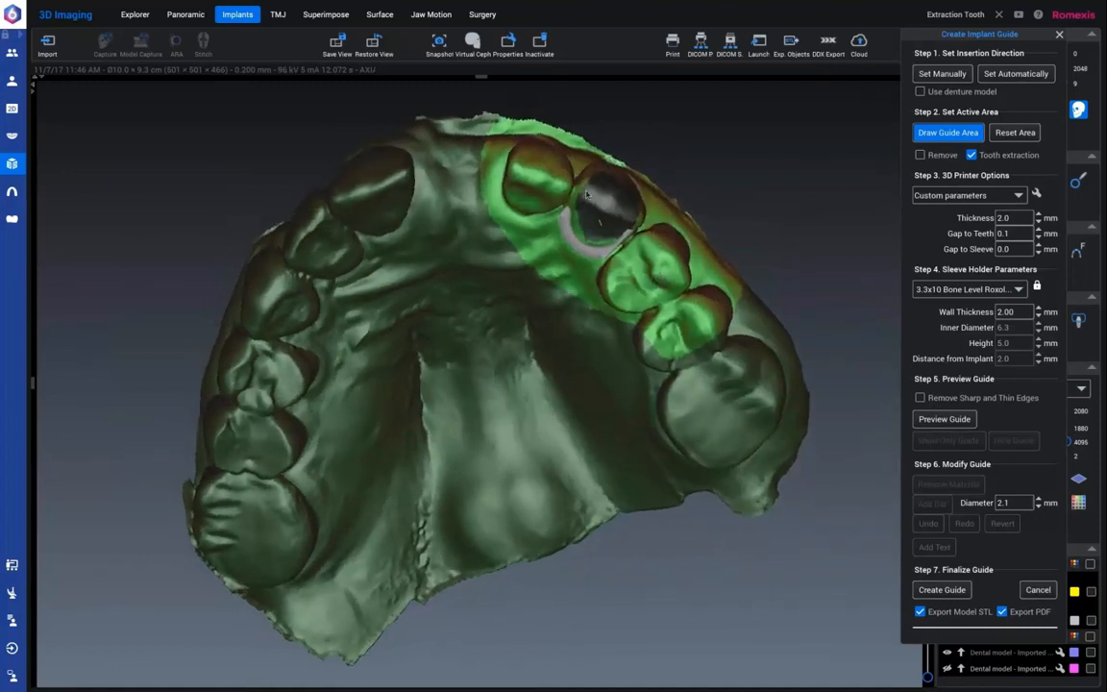
pyautogui.click(972, 154)
# - Preview the implant guide and inspect it without the dental model, viewing the sleeve holder from the occlusal and labial sides
pyautogui.click(934, 422)
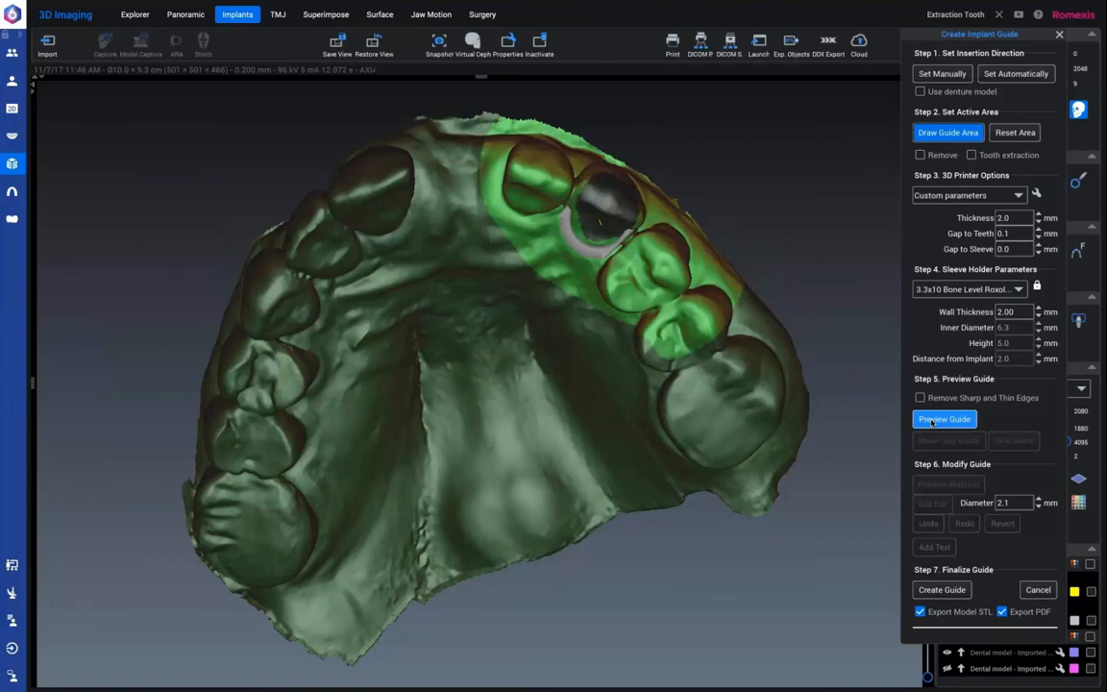
pyautogui.click(932, 422)
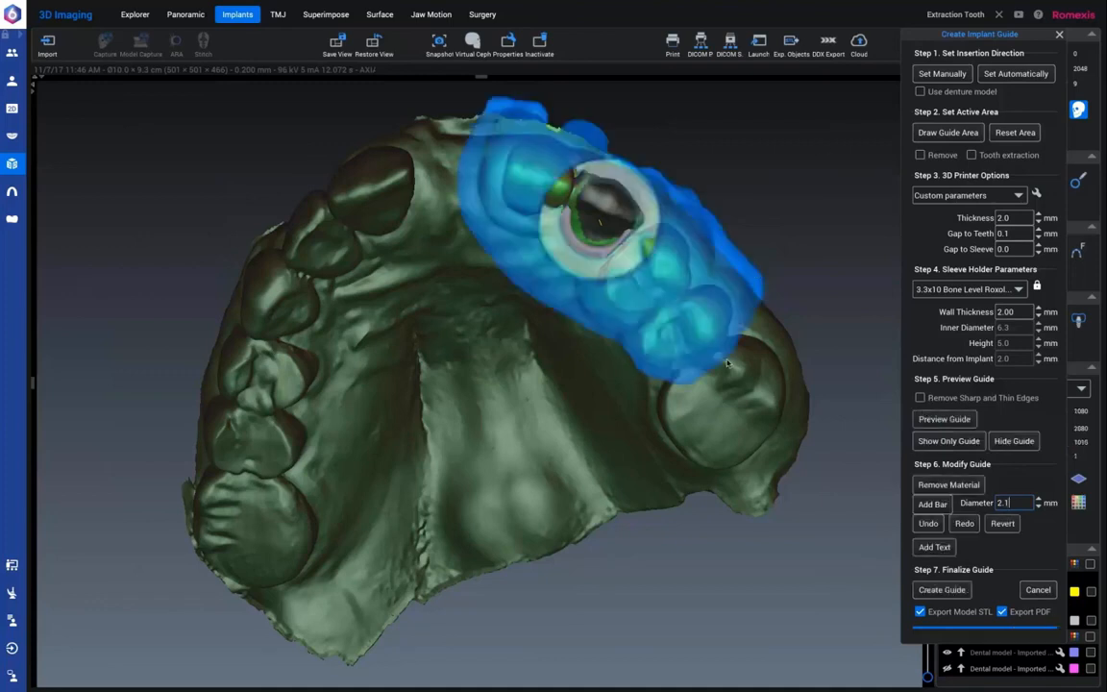
pyautogui.moveTo(742, 305); pyautogui.dragTo(740, 332)
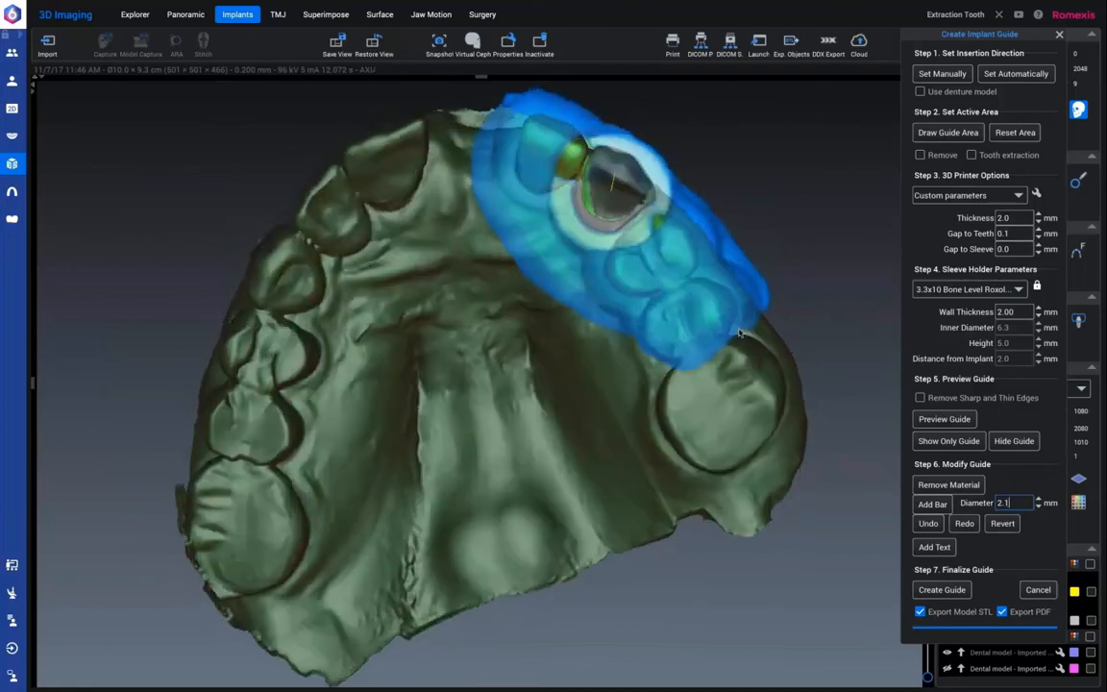
pyautogui.click(948, 444)
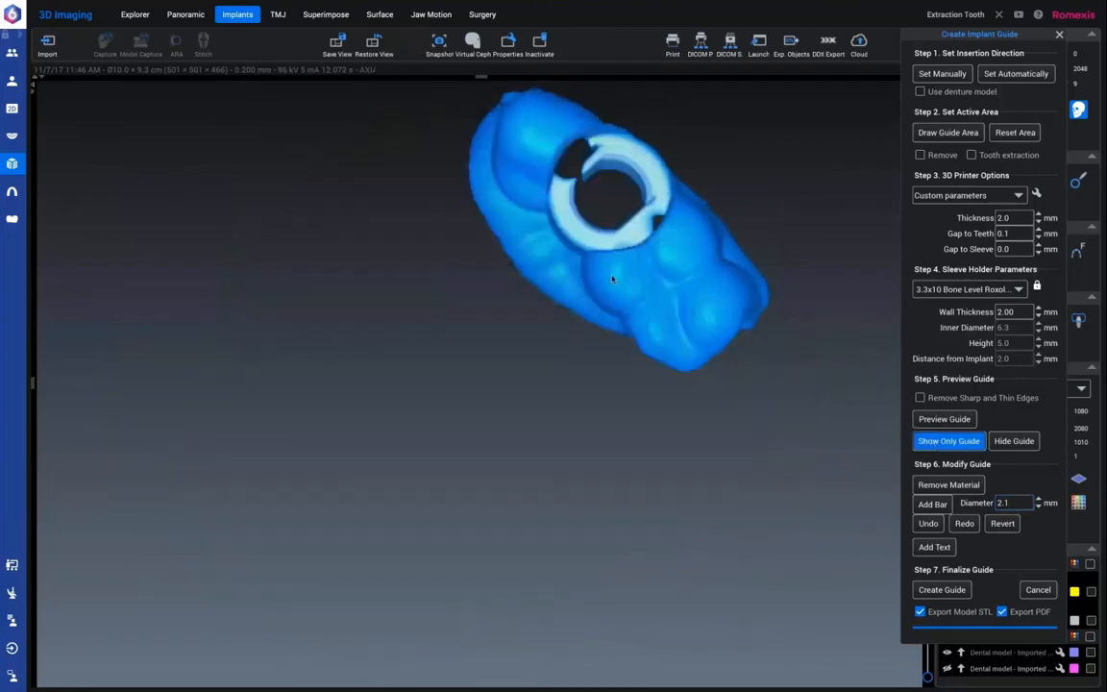
pyautogui.moveTo(613, 336); pyautogui.dragTo(605, 219)
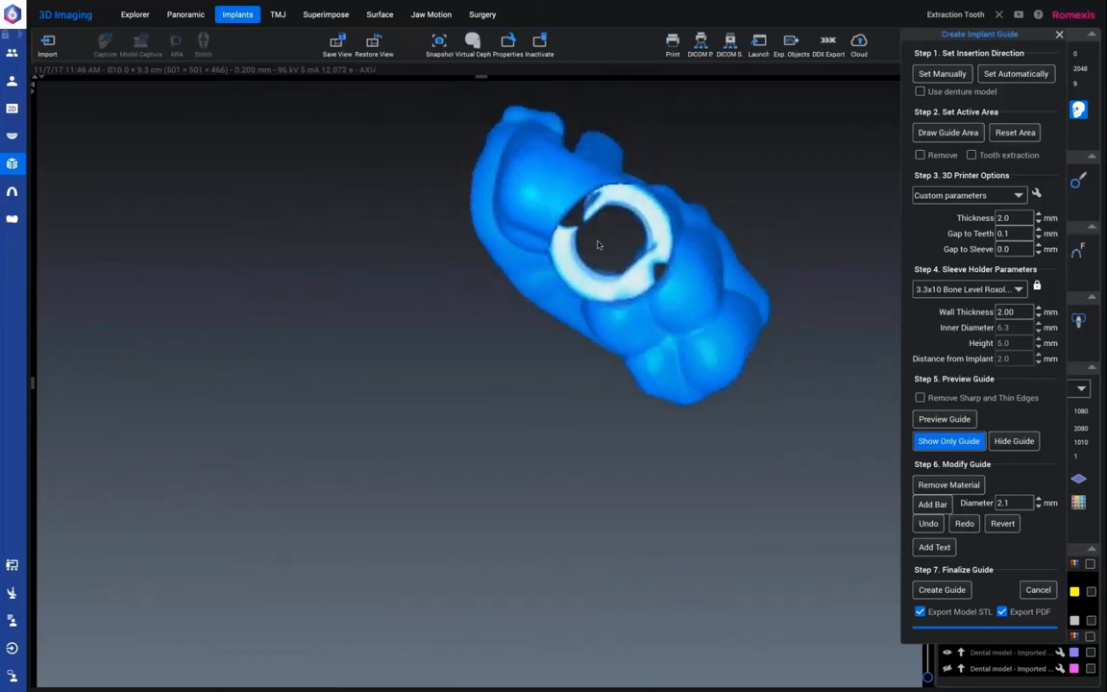
pyautogui.moveTo(603, 254); pyautogui.dragTo(598, 394)
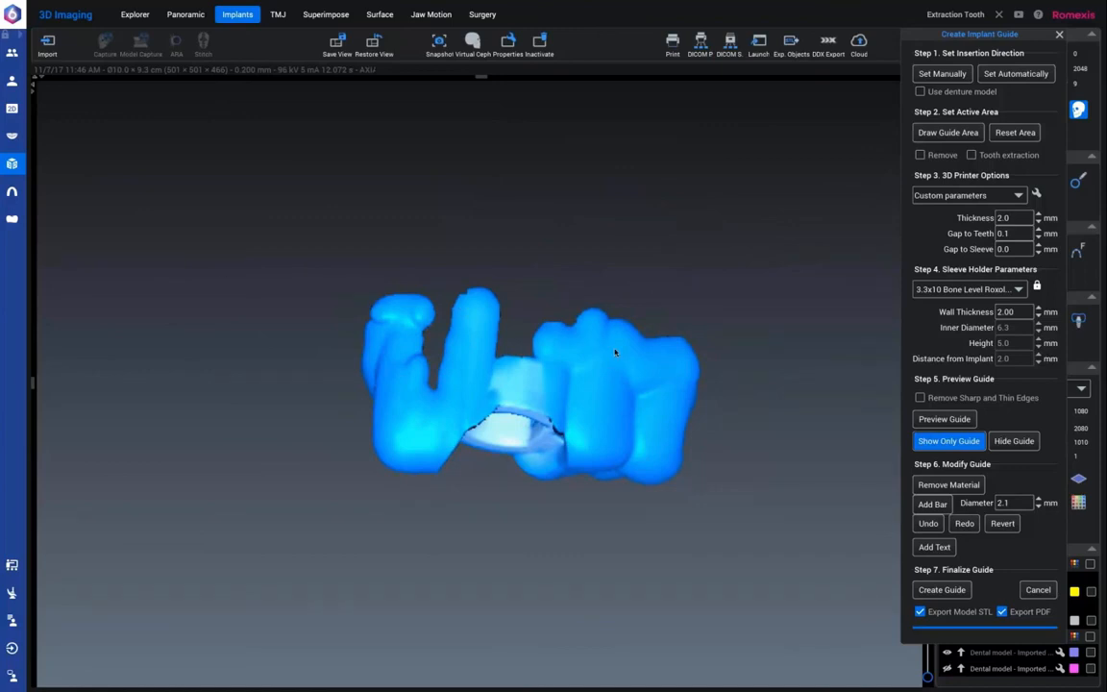
pyautogui.moveTo(615, 352)
pyautogui.mouseDown()
pyautogui.moveTo(626, 289)
pyautogui.moveTo(623, 345)
pyautogui.mouseUp()
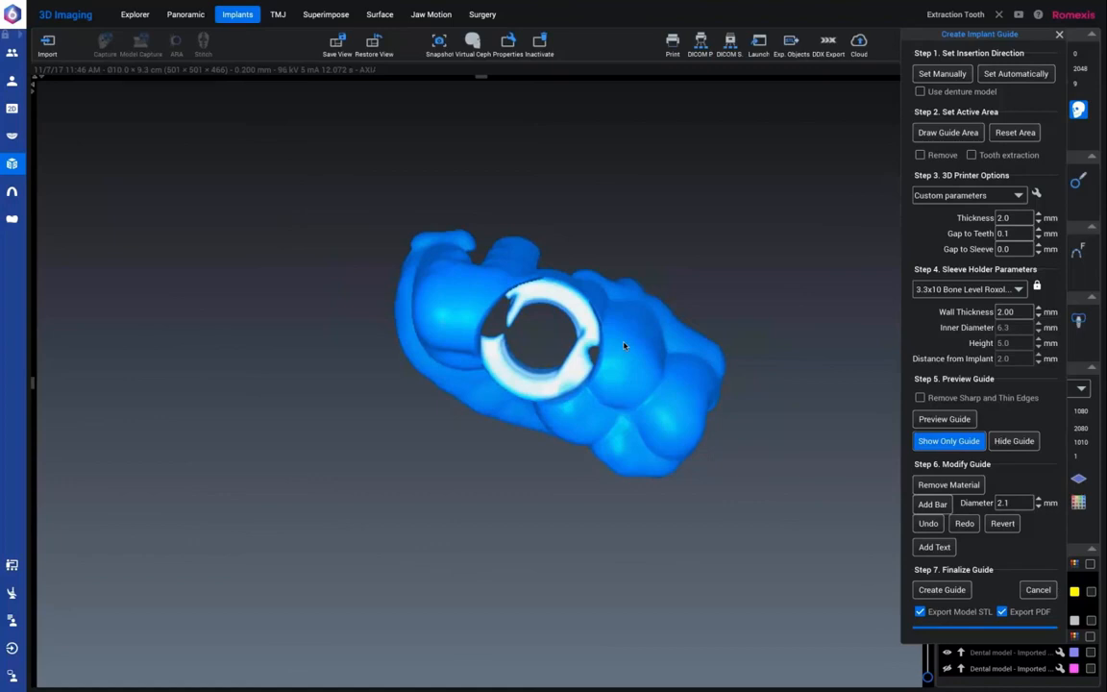
pyautogui.moveTo(624, 348)
pyautogui.mouseDown()
pyautogui.moveTo(650, 296)
pyautogui.moveTo(632, 338)
pyautogui.mouseUp()
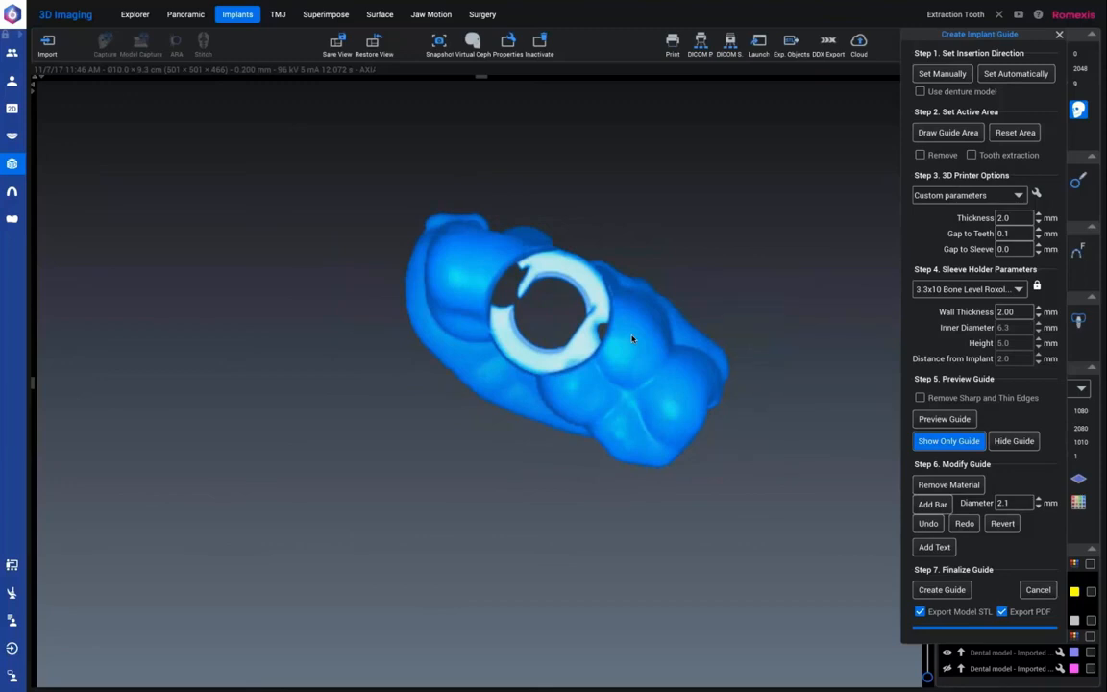